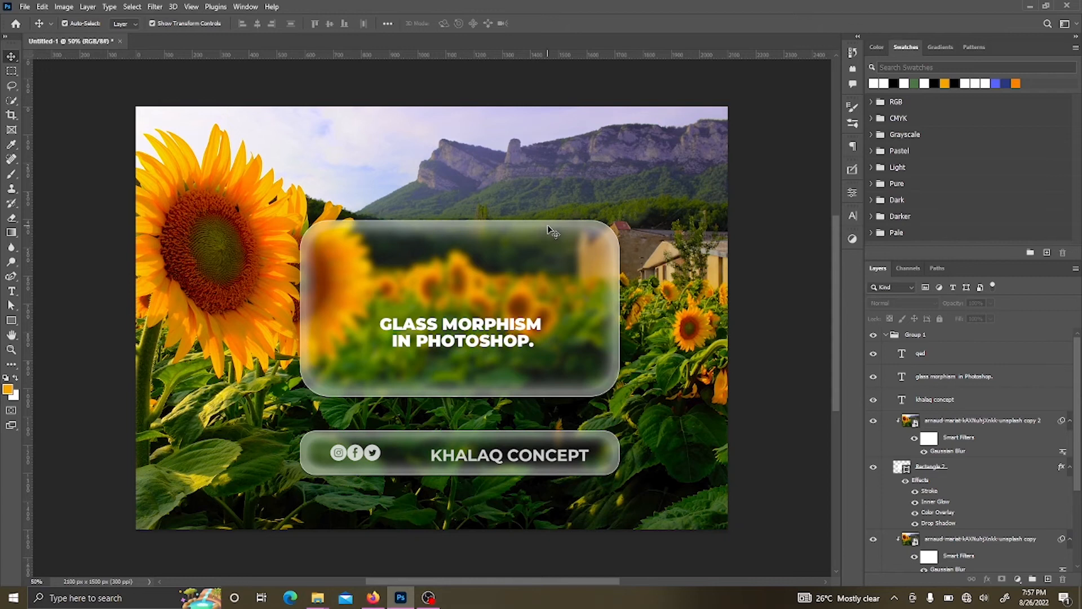
{"action": "key", "text": "Tab"}
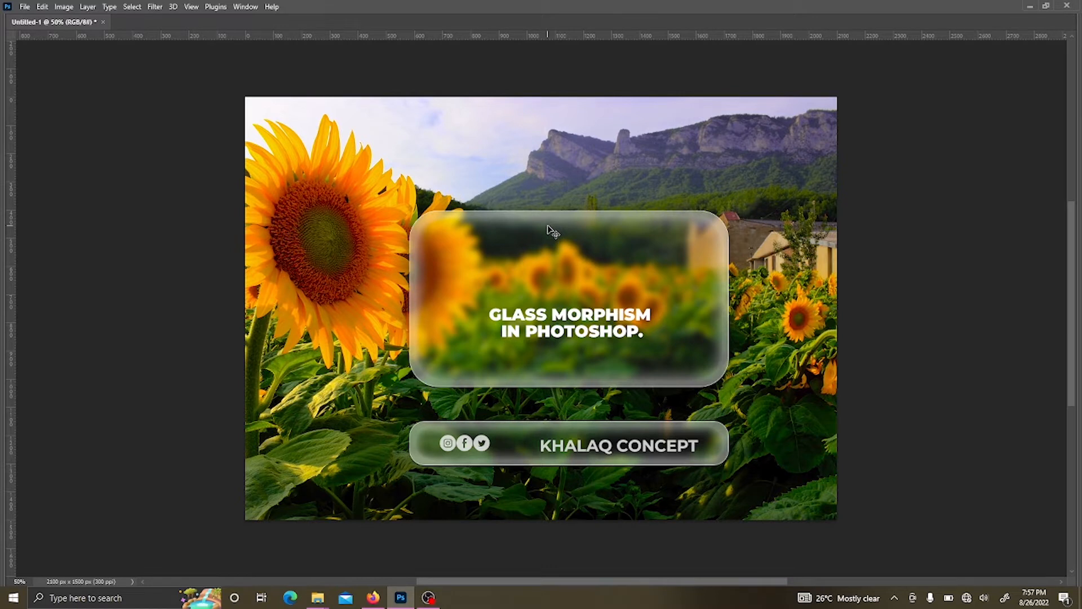
{"action": "key", "text": "Tab"}
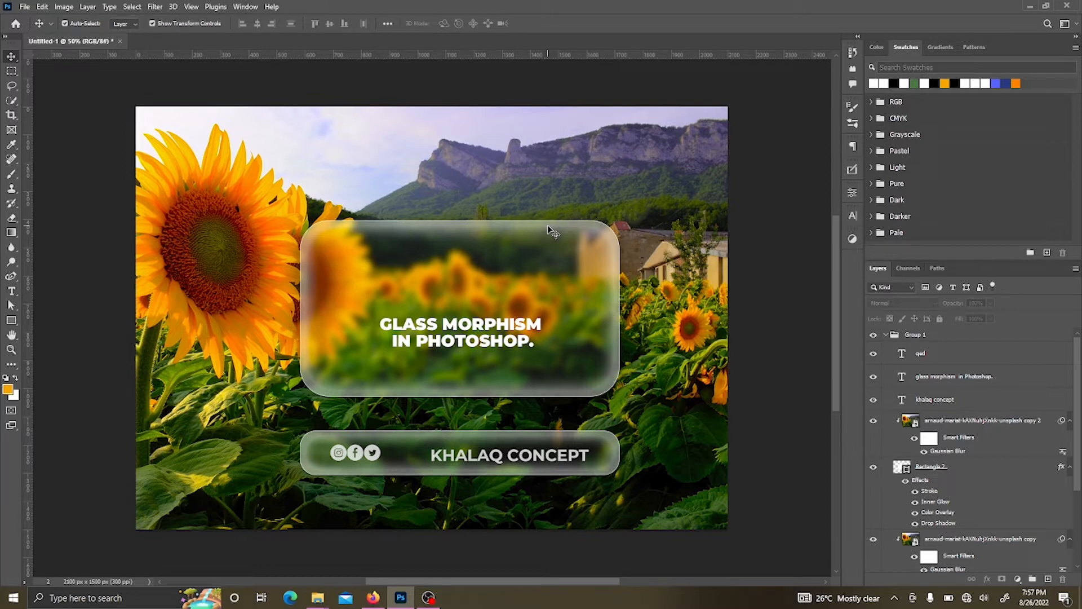
Create a new 7 x 5 inch landscape RGB document at 300 ppi with a white background
{"action": "left_click", "coordinate": [25, 7]}
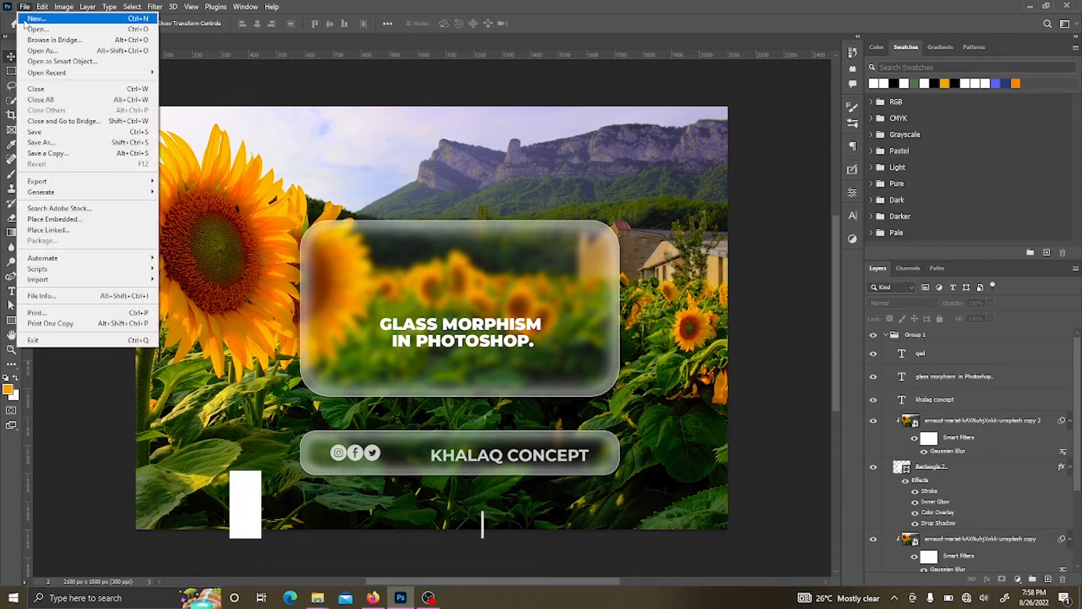
{"action": "left_click", "coordinate": [26, 17]}
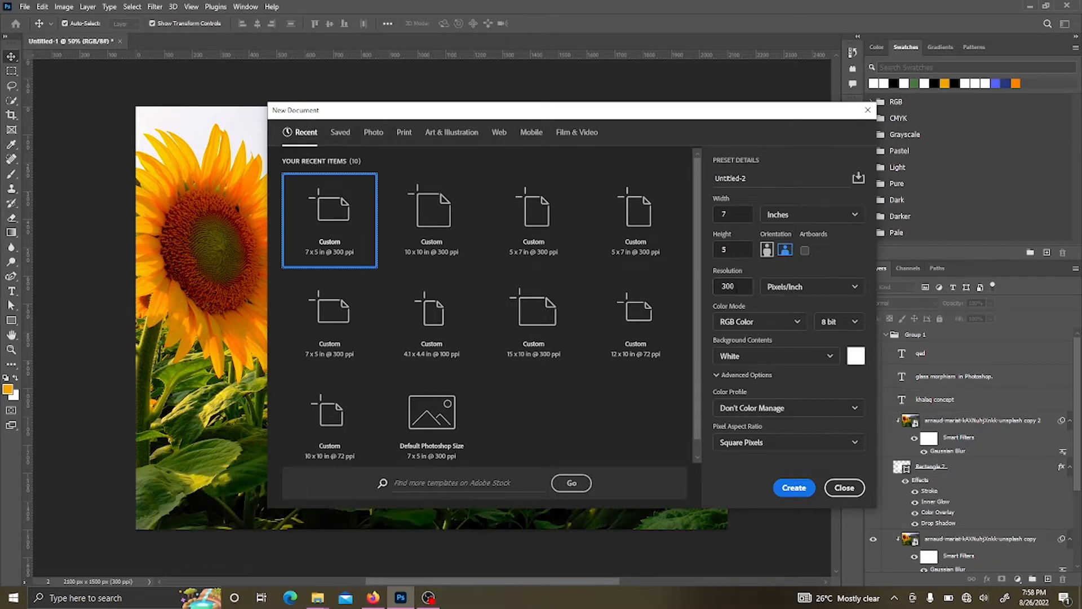
{"action": "left_click", "coordinate": [792, 488]}
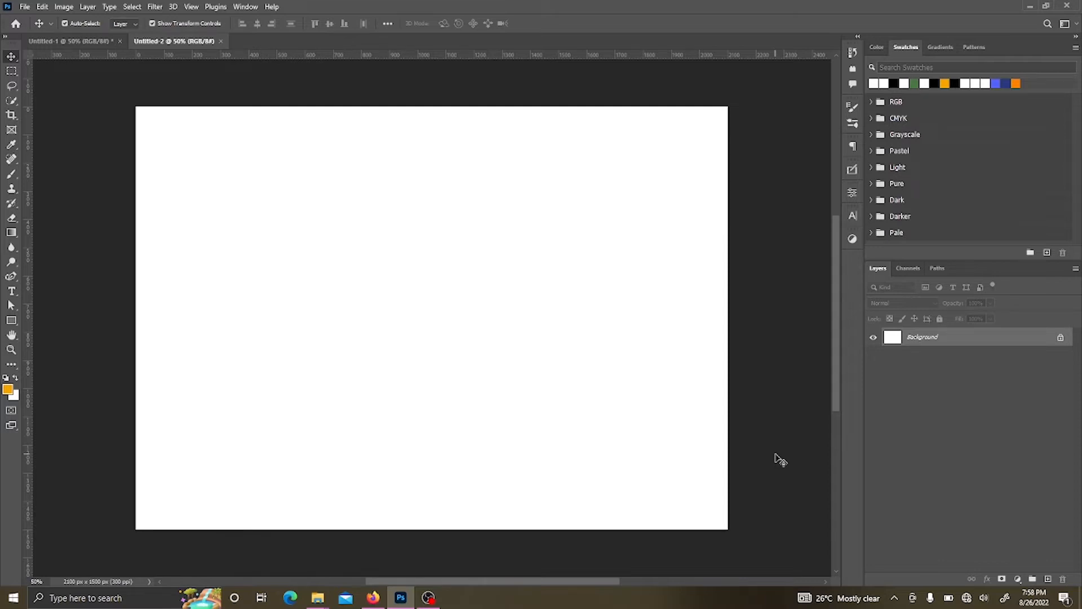
Place the sunflower field photo from the New folder window and scale it to about 10.59% so it covers the whole canvas
{"action": "mouse_move", "coordinate": [318, 596]}
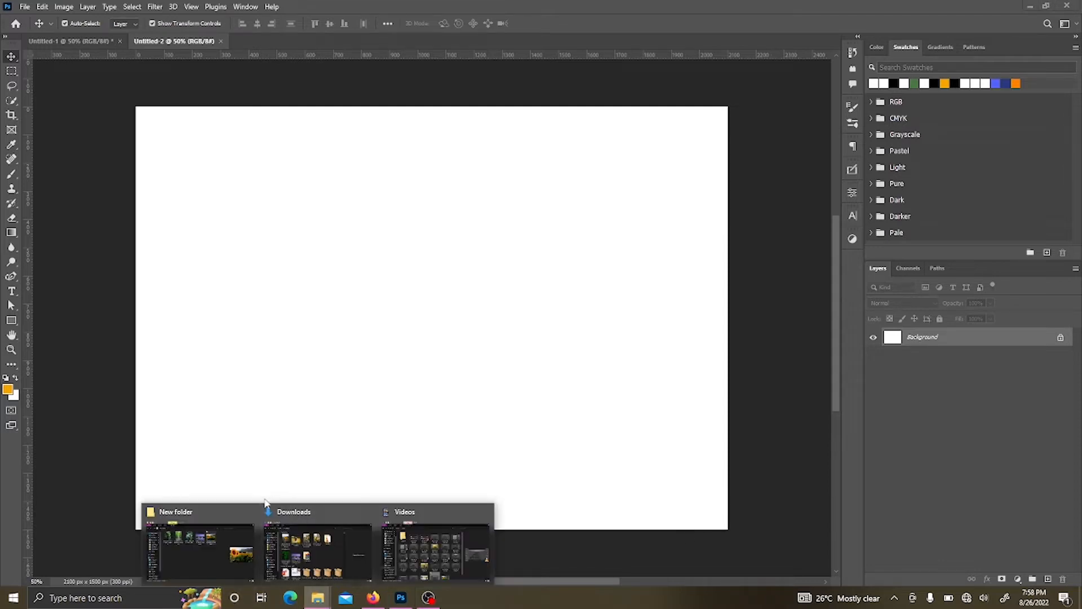
{"action": "left_click", "coordinate": [235, 546]}
{"action": "left_click_drag", "start_coordinate": [567, 192], "coordinate": [470, 504]}
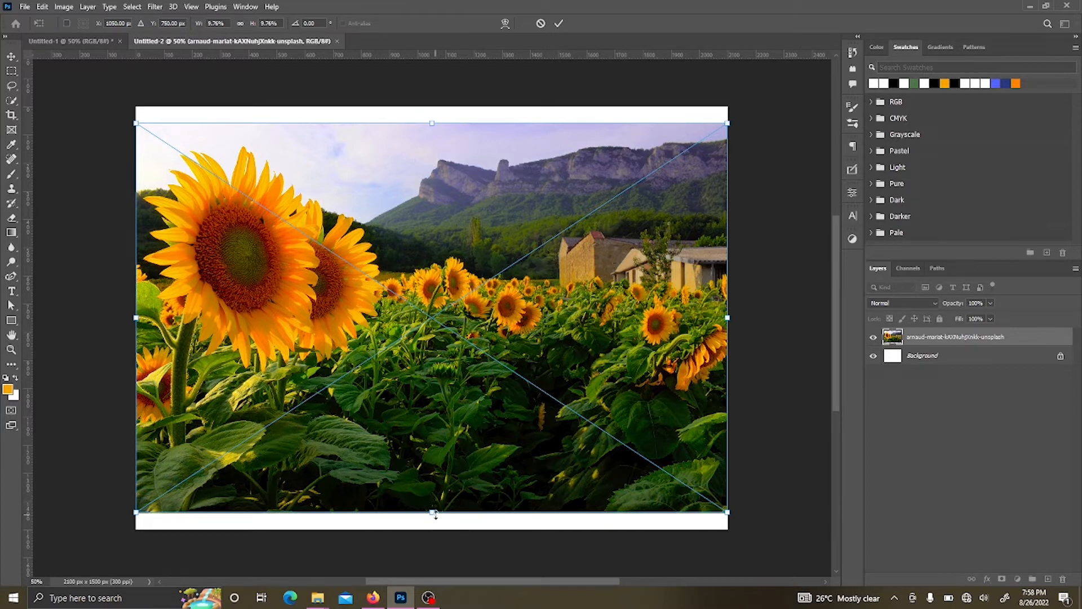
{"action": "left_click_drag", "start_coordinate": [434, 513], "coordinate": [438, 519]}
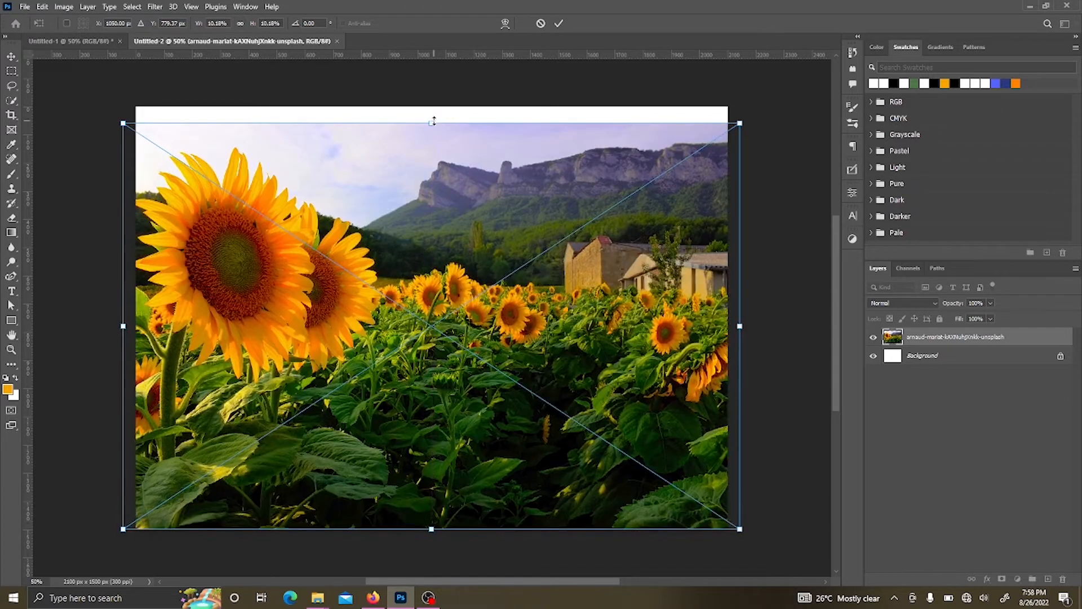
{"action": "left_click_drag", "start_coordinate": [433, 119], "coordinate": [434, 100]}
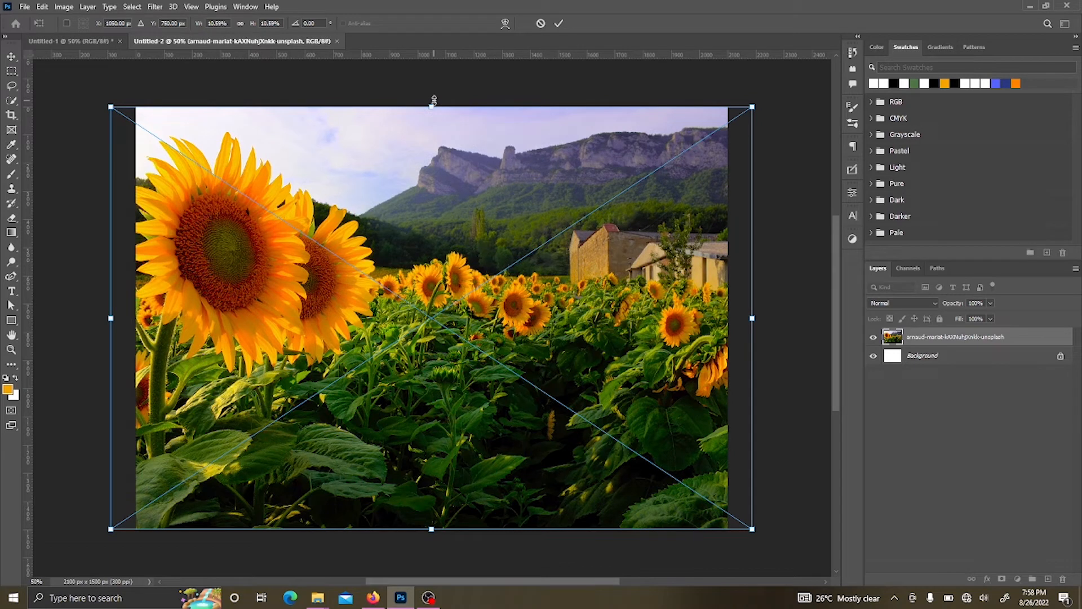
{"action": "left_click", "coordinate": [558, 23]}
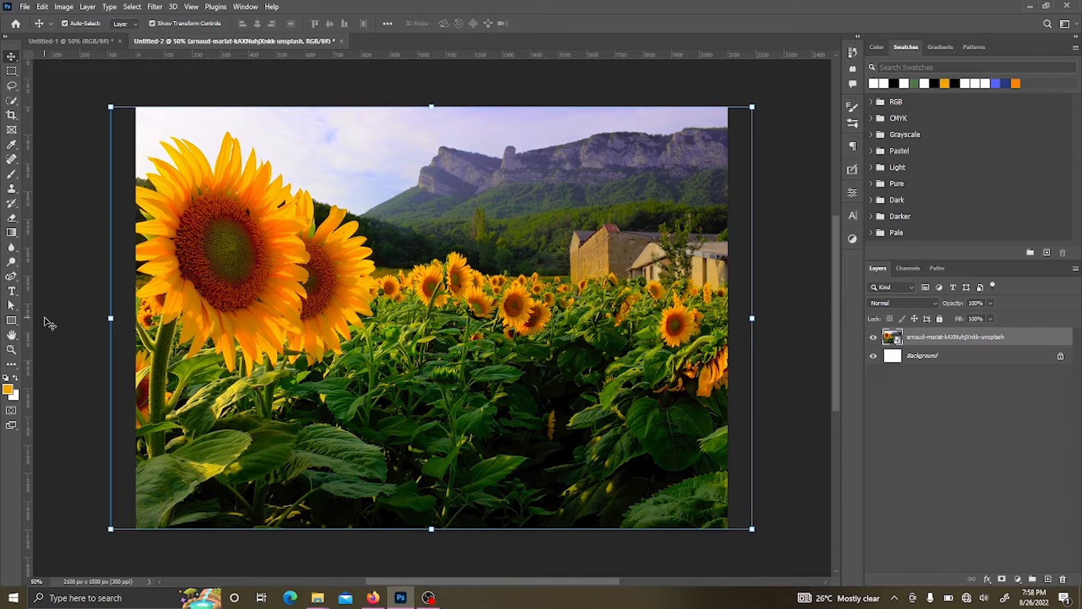
Draw a white-filled rectangle without a stroke, about 1317 x 722 px, over the middle of the photo
{"action": "left_click", "coordinate": [12, 320]}
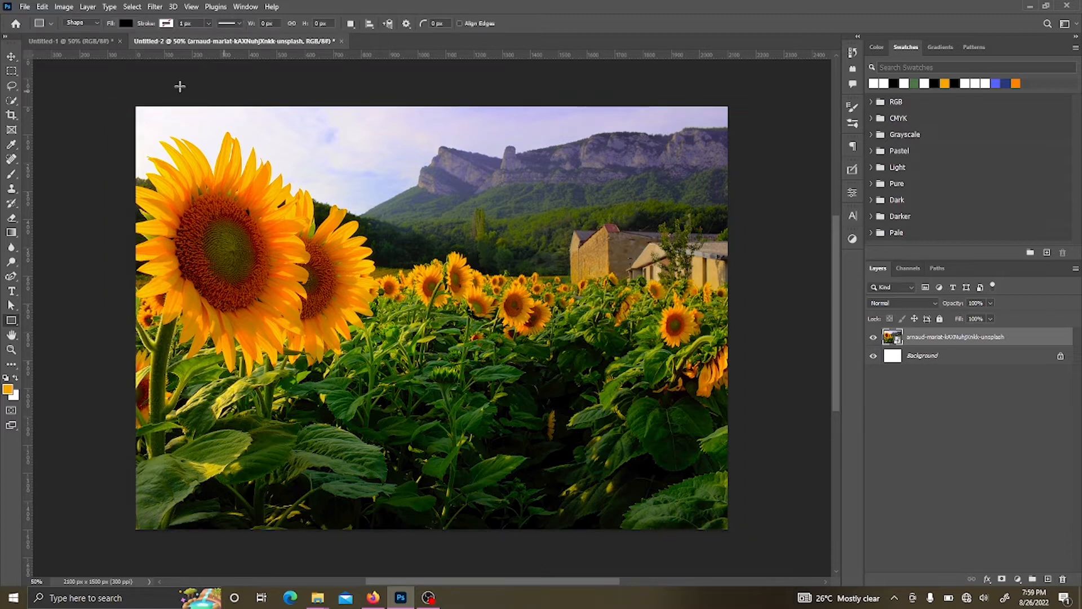
{"action": "left_click", "coordinate": [127, 23]}
{"action": "left_click", "coordinate": [66, 84]}
{"action": "left_click", "coordinate": [313, 11]}
{"action": "left_click_drag", "start_coordinate": [259, 227], "coordinate": [630, 430]}
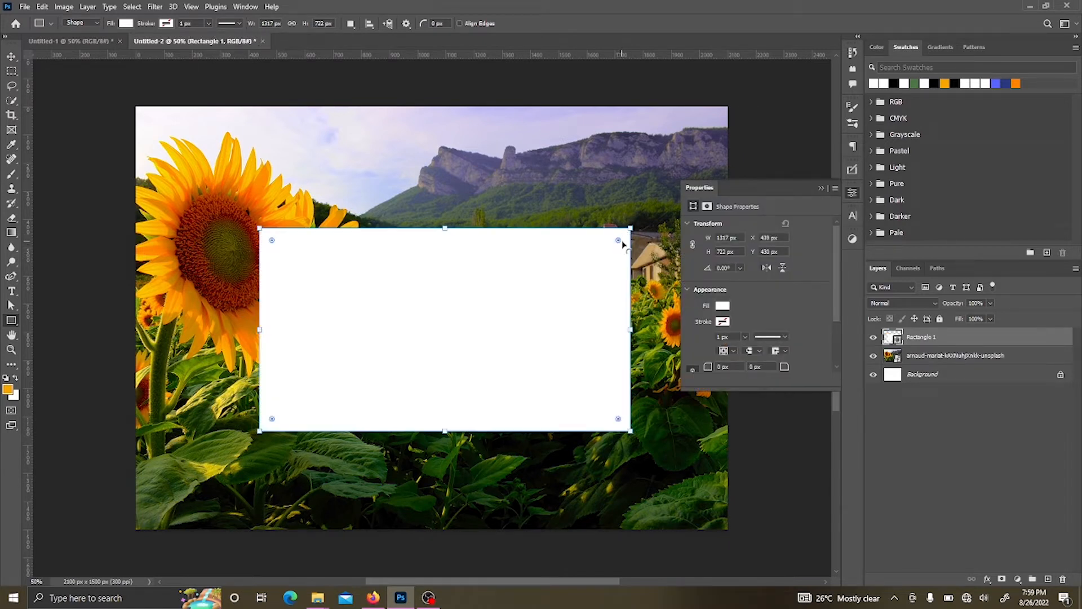
Round the rectangle's corners to about 60 px and reduce its layer fill to 0%
{"action": "left_click_drag", "start_coordinate": [618, 242], "coordinate": [616, 244]}
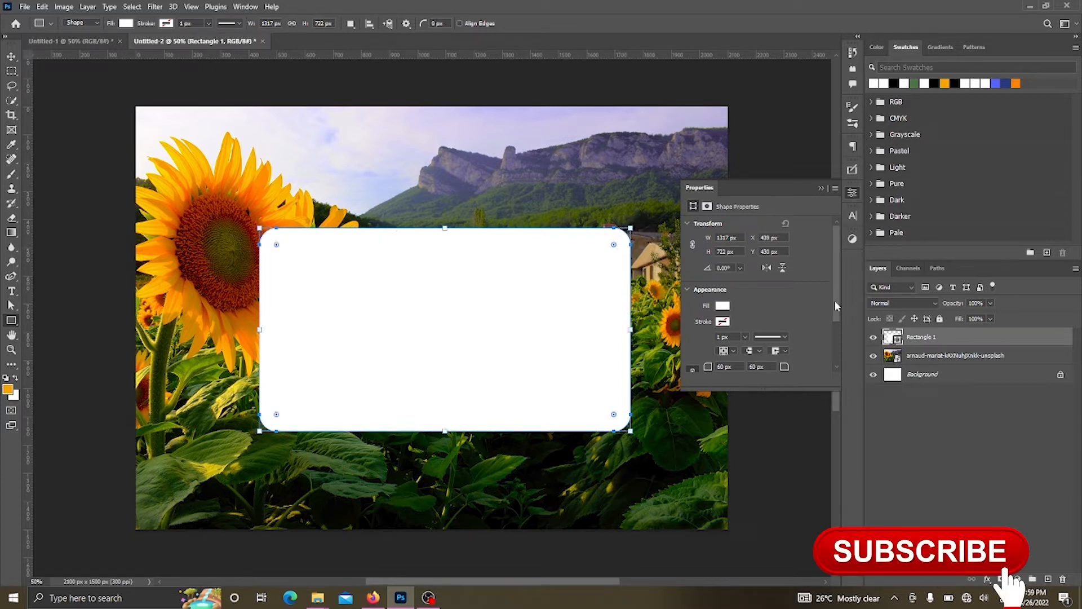
{"action": "left_click", "coordinate": [821, 187]}
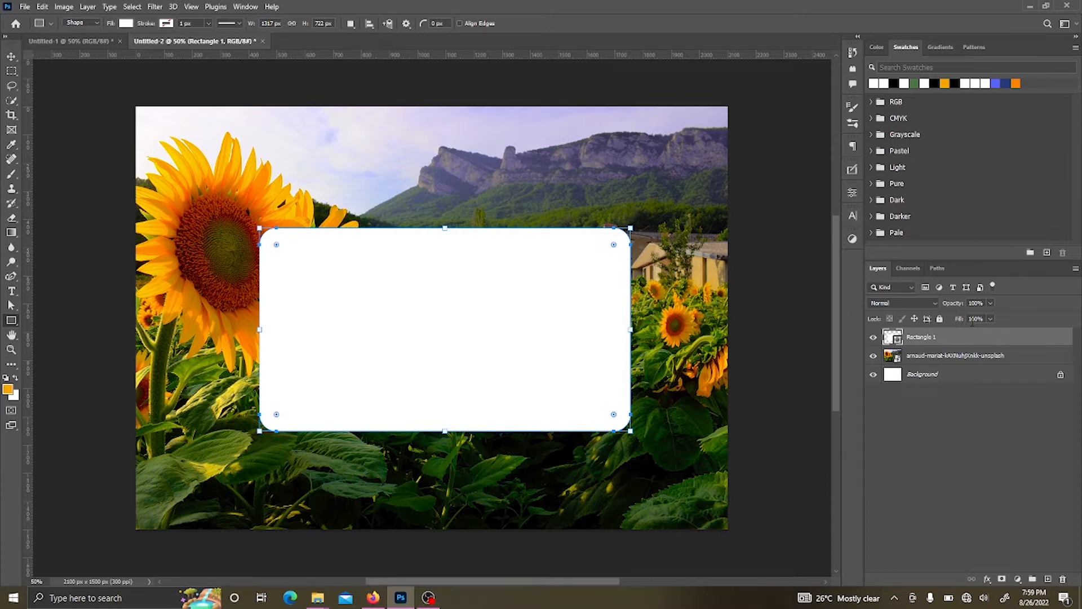
{"action": "left_click_drag", "start_coordinate": [958, 318], "coordinate": [2, 266]}
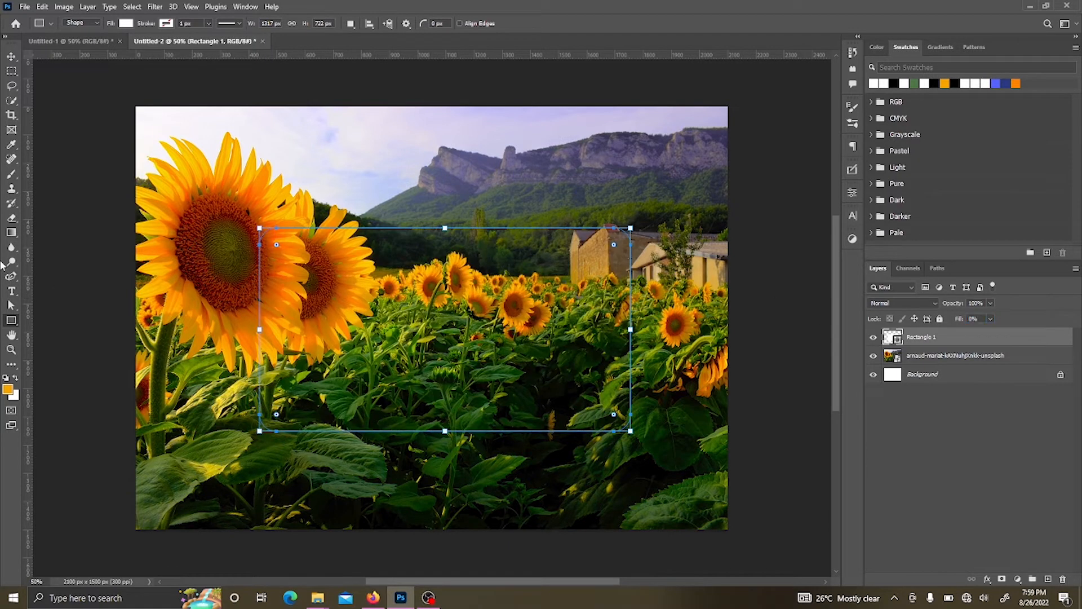
{"action": "left_click", "coordinate": [11, 56]}
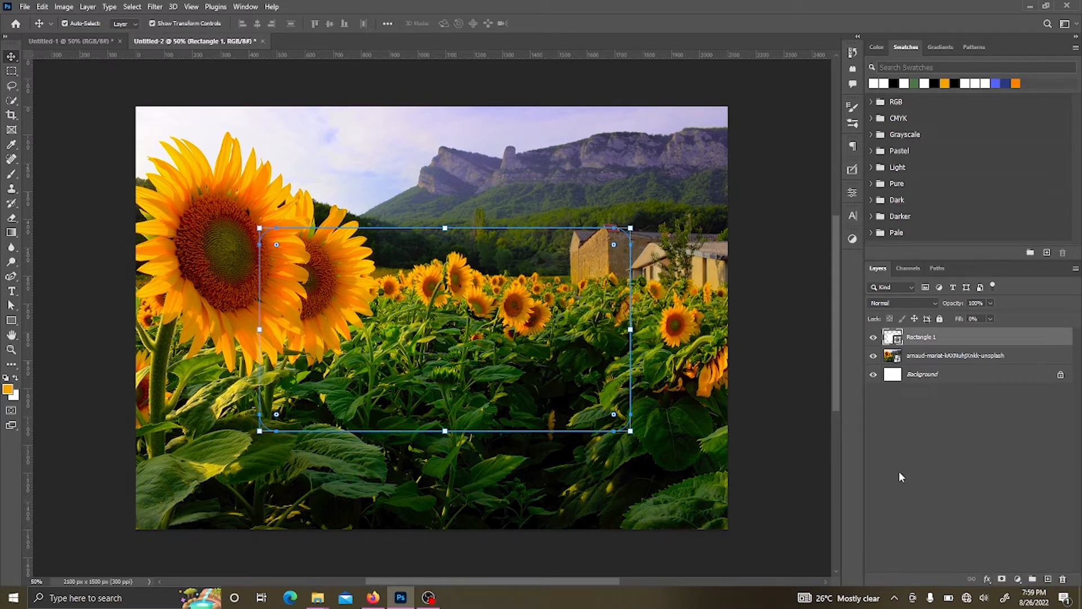
Add an inside Stroke to the rectangle's layer style with size 2 px, color ffffff and opacity about 76%
{"action": "left_click", "coordinate": [988, 580]}
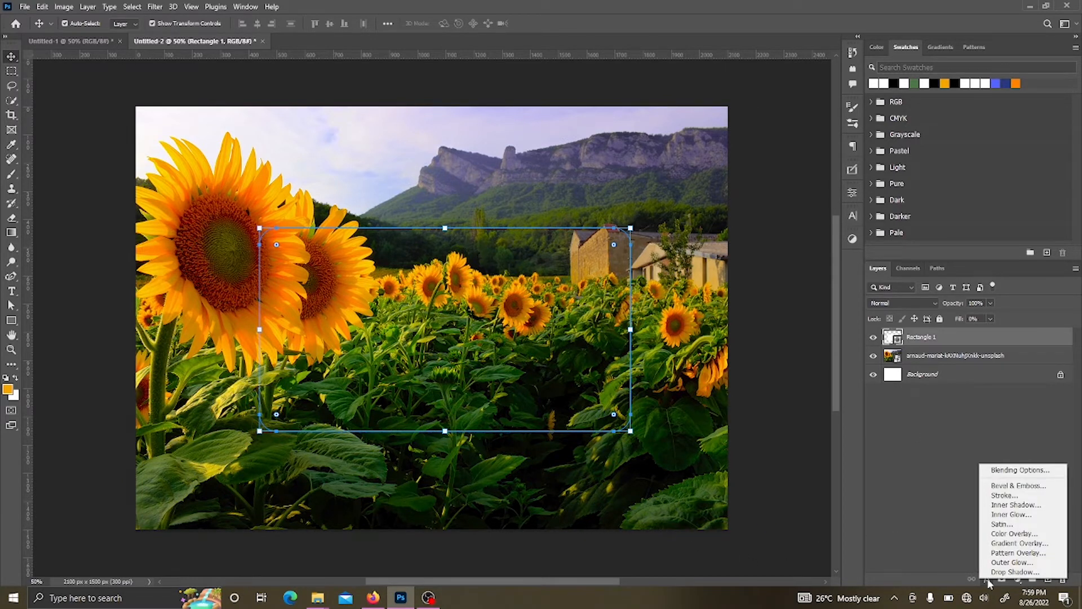
{"action": "left_click", "coordinate": [1002, 473]}
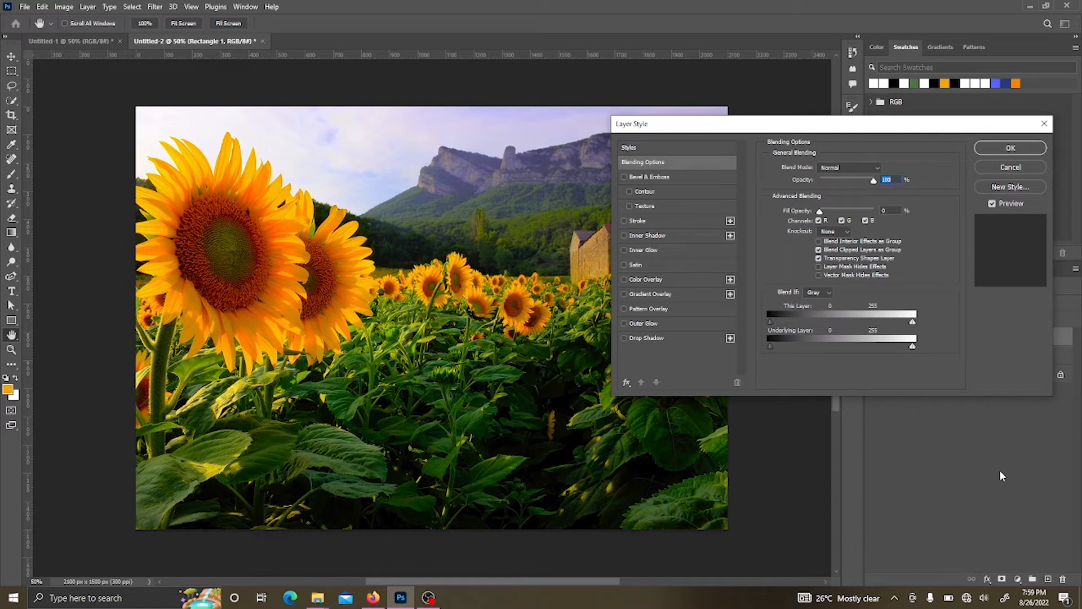
{"action": "left_click", "coordinate": [655, 221]}
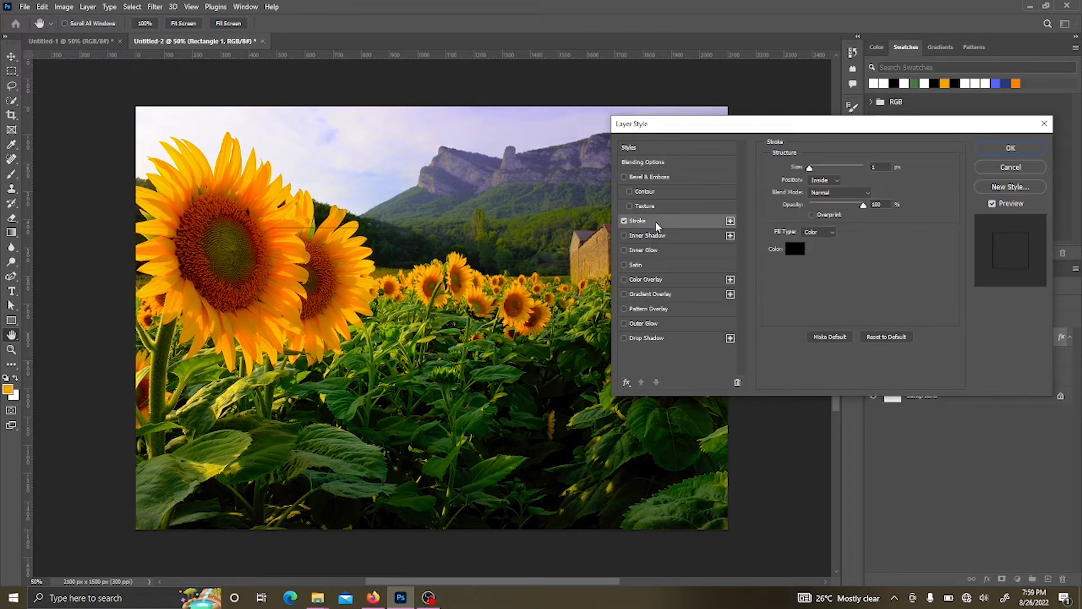
{"action": "left_click_drag", "start_coordinate": [882, 167], "coordinate": [837, 170]}
{"action": "type", "text": "2"}
{"action": "left_click", "coordinate": [796, 249]}
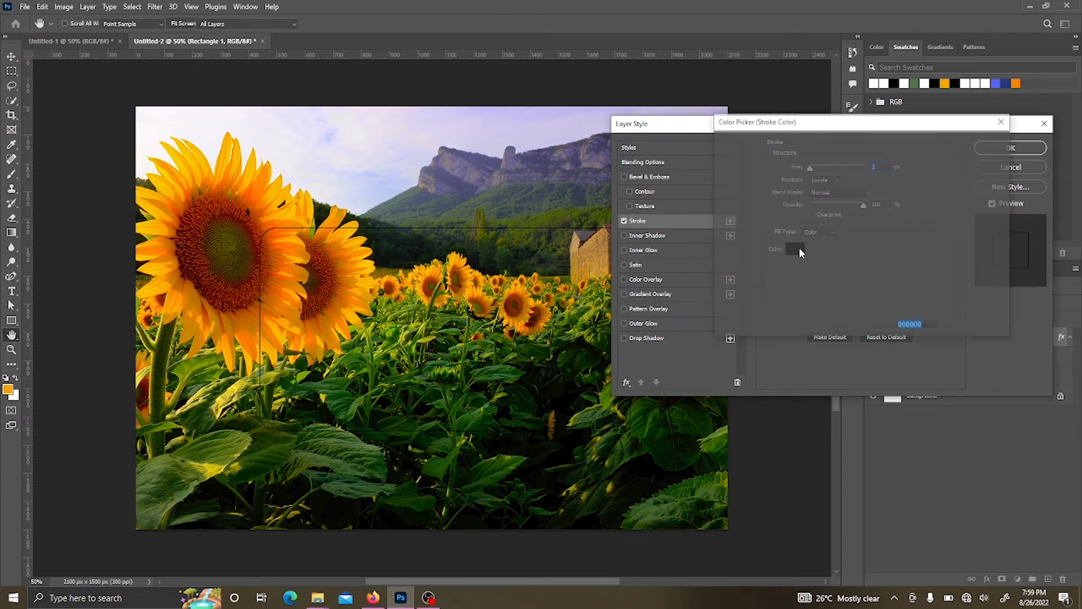
{"action": "type", "text": "ffffff"}
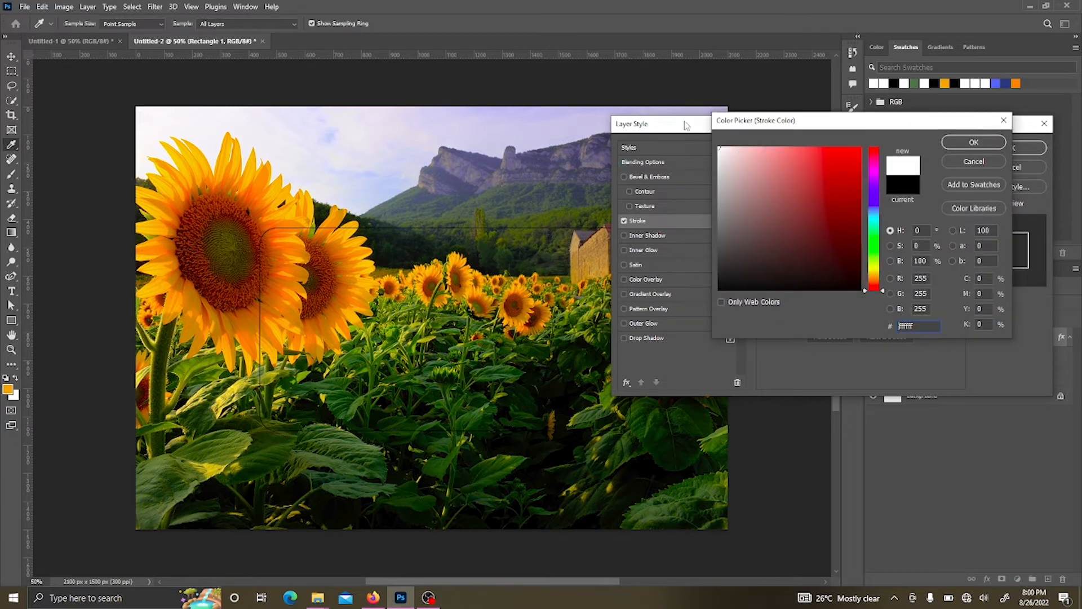
{"action": "left_click", "coordinate": [974, 143]}
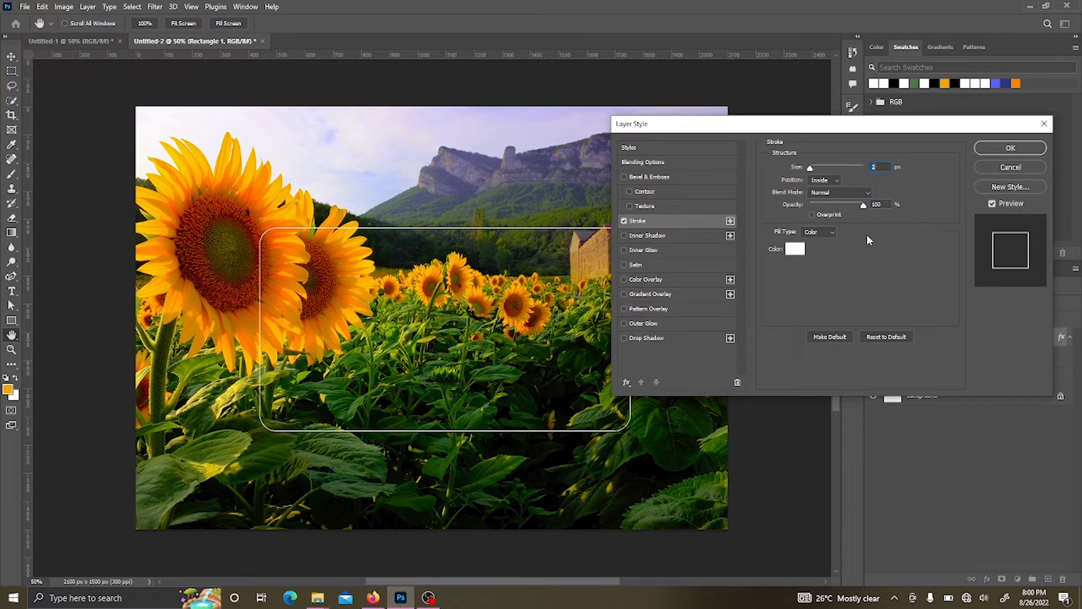
{"action": "left_click_drag", "start_coordinate": [865, 210], "coordinate": [854, 210]}
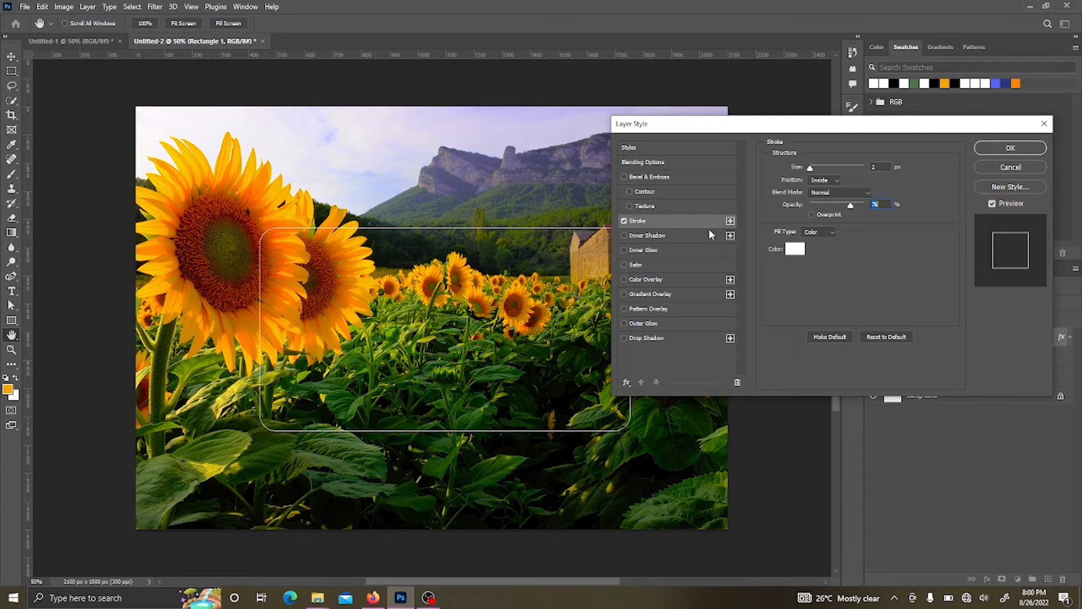
Add an Inner Glow to the rectangle with opacity about 36% and size 90 px
{"action": "left_click", "coordinate": [659, 249]}
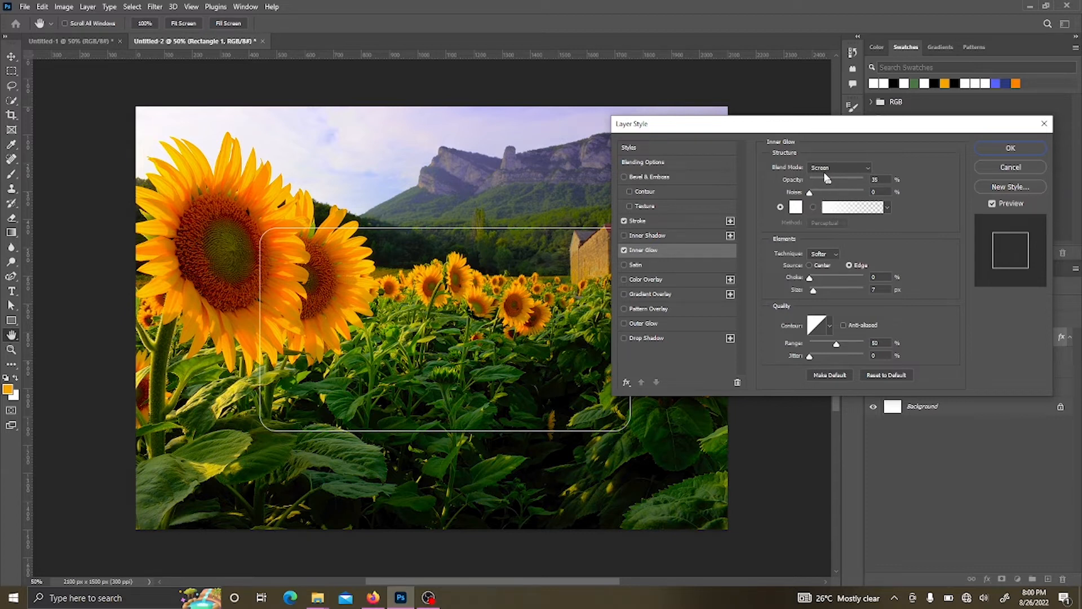
{"action": "left_click_drag", "start_coordinate": [828, 182], "coordinate": [828, 183]}
{"action": "left_click_drag", "start_coordinate": [818, 290], "coordinate": [826, 293]}
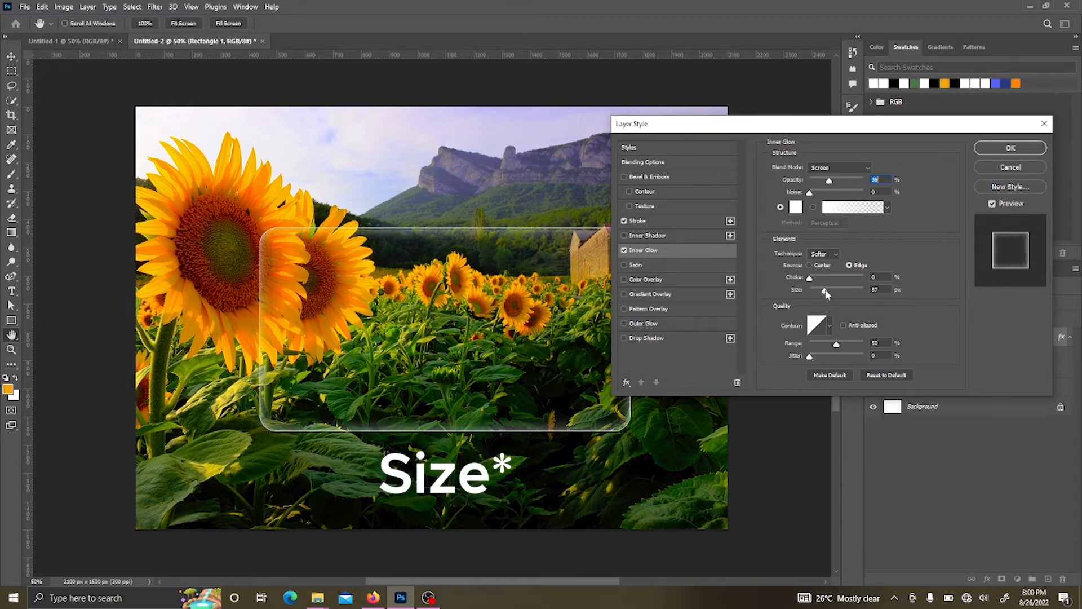
{"action": "left_click_drag", "start_coordinate": [828, 292], "coordinate": [832, 291]}
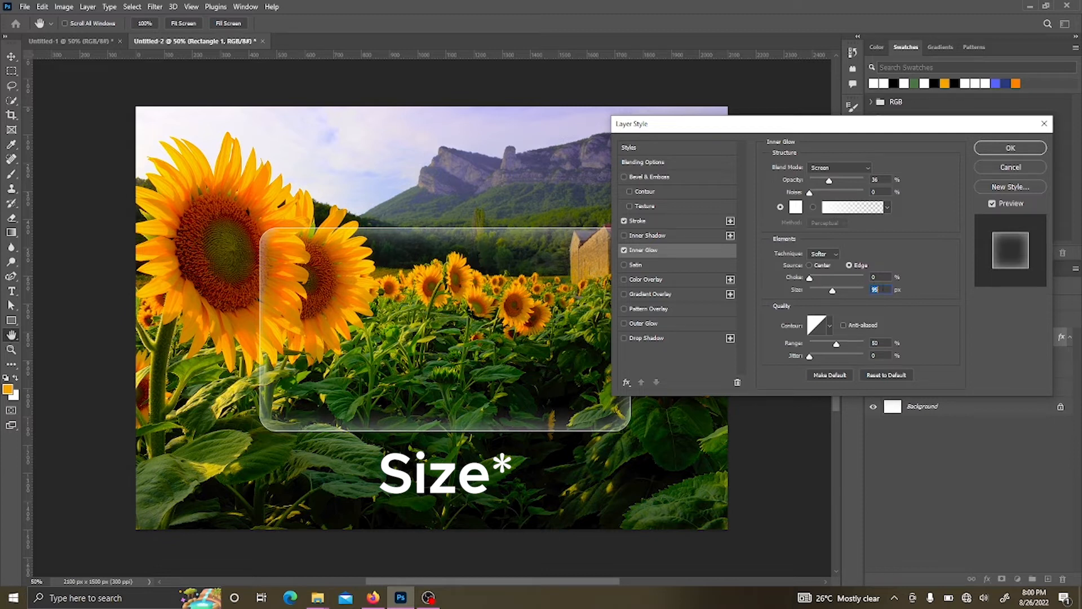
{"action": "type", "text": "90"}
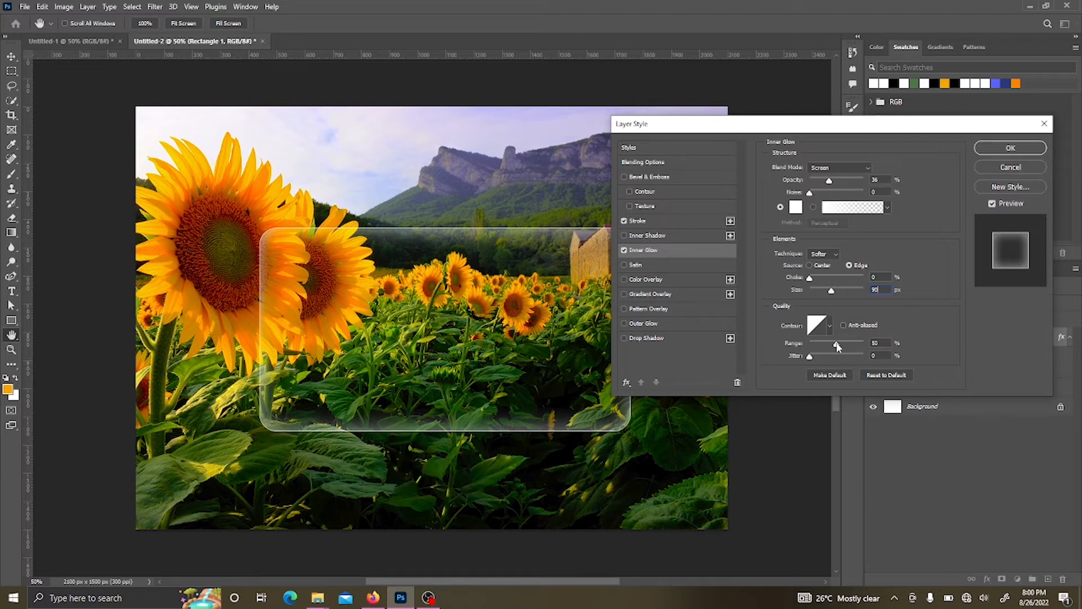
Set the Inner Glow range to 80%
{"action": "left_click_drag", "start_coordinate": [839, 342], "coordinate": [838, 344]}
{"action": "left_click_drag", "start_coordinate": [836, 346], "coordinate": [848, 349]}
{"action": "type", "text": "80"}
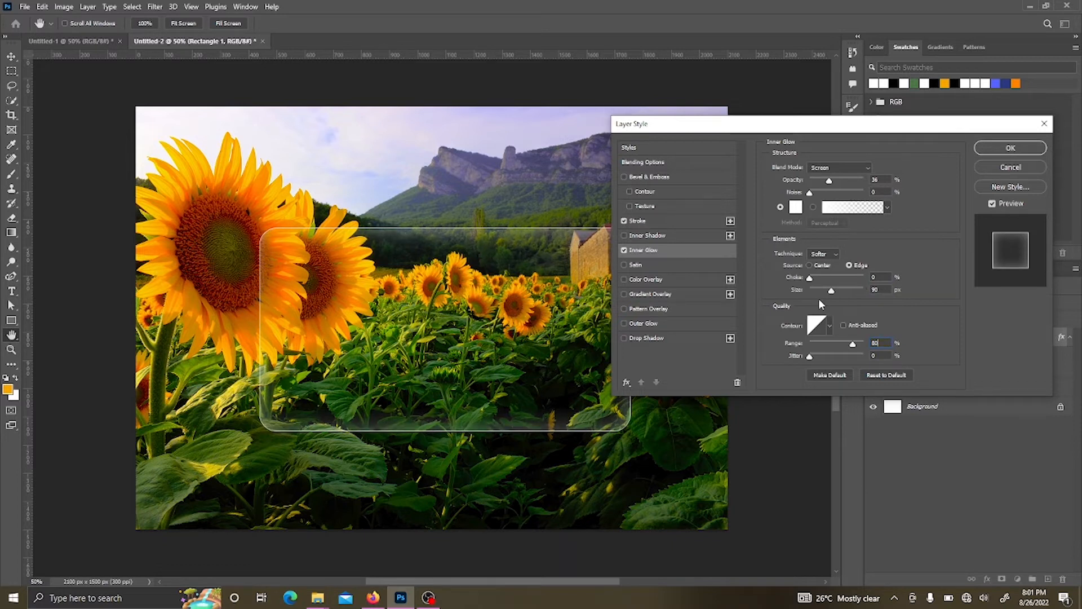
Try an Inner Glow size of about 65 px with a lower range, such as 51% or 36%
{"action": "left_click_drag", "start_coordinate": [832, 292], "coordinate": [827, 292]}
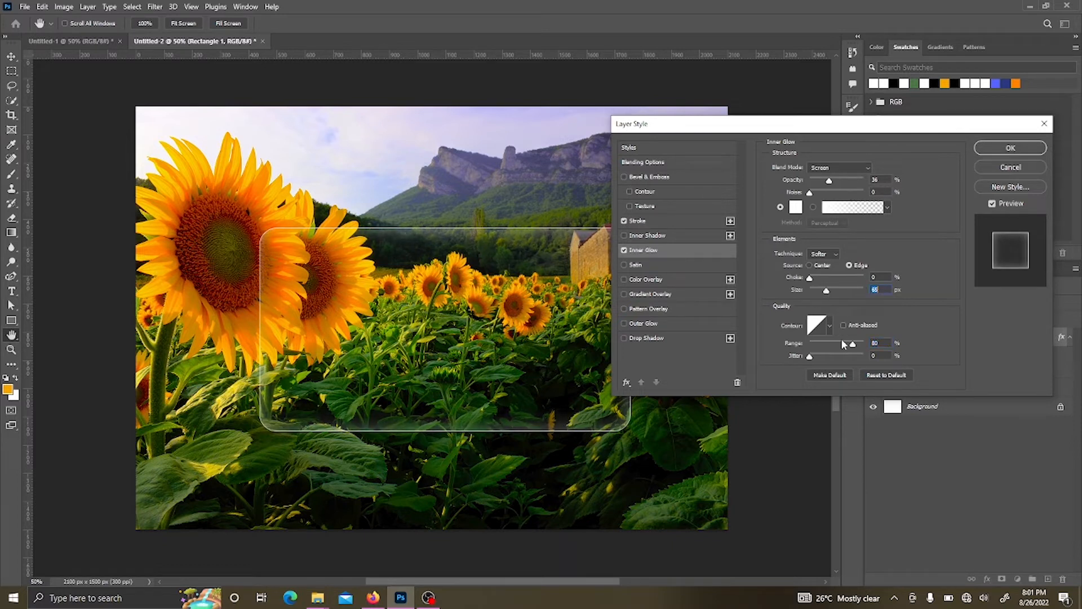
{"action": "left_click_drag", "start_coordinate": [853, 346], "coordinate": [838, 345]}
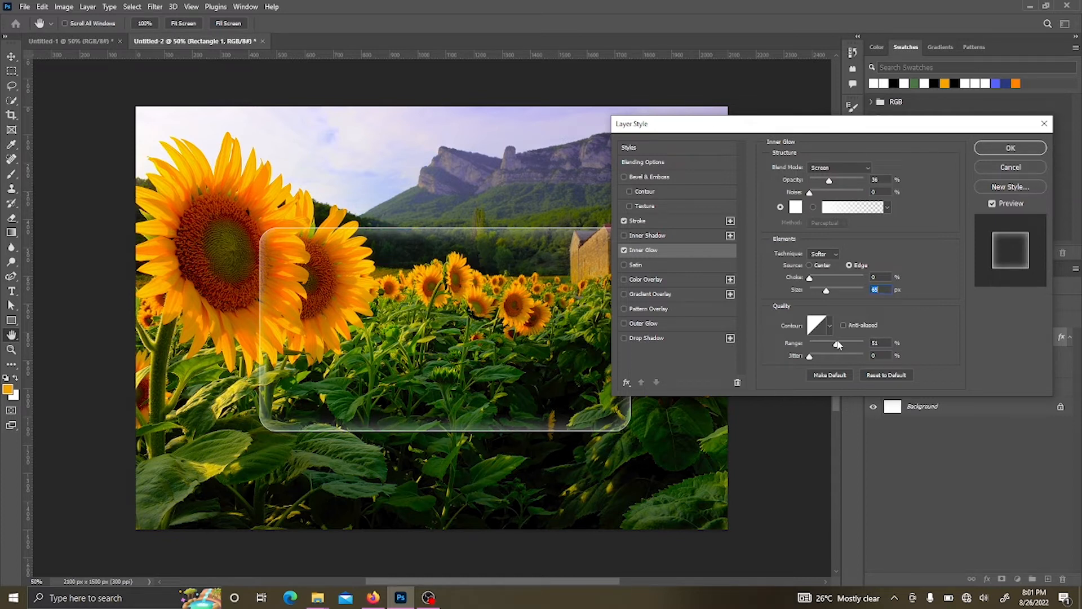
{"action": "left_click_drag", "start_coordinate": [838, 345], "coordinate": [829, 343]}
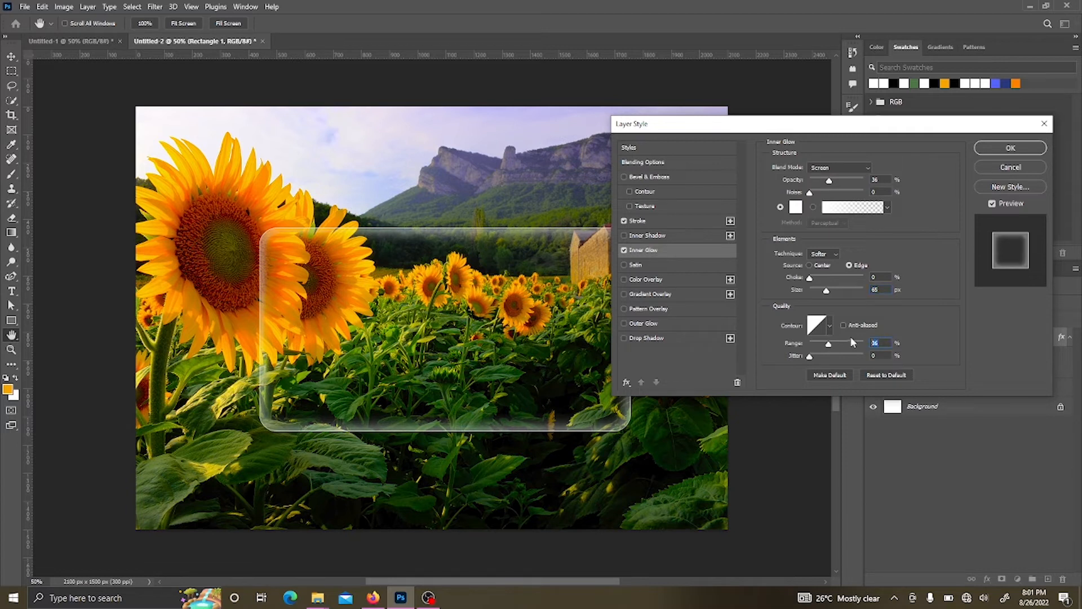
{"action": "type", "text": "5"}
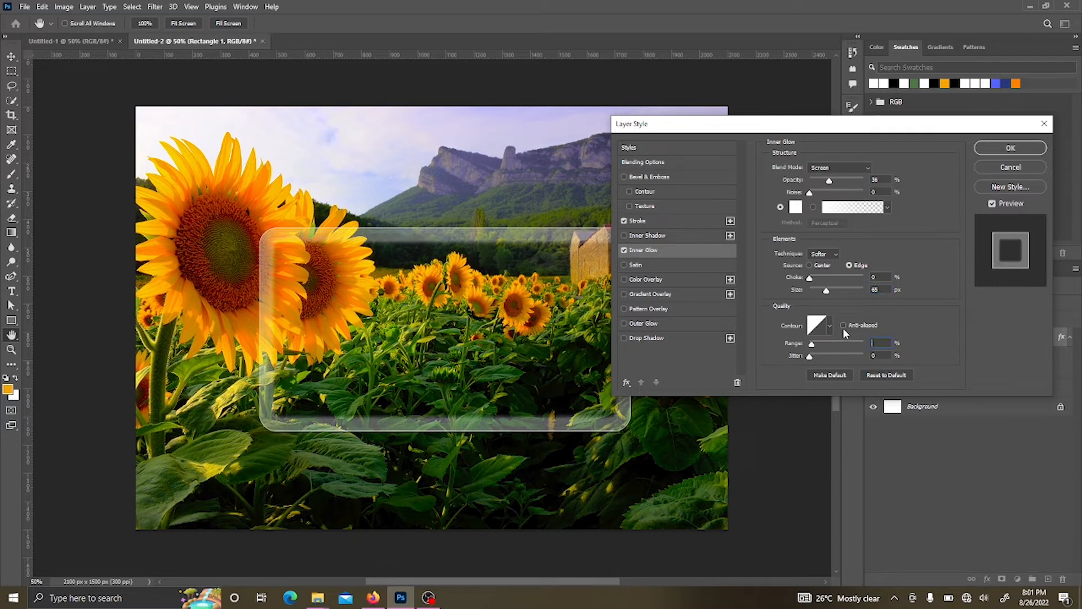
{"action": "type", "text": "0"}
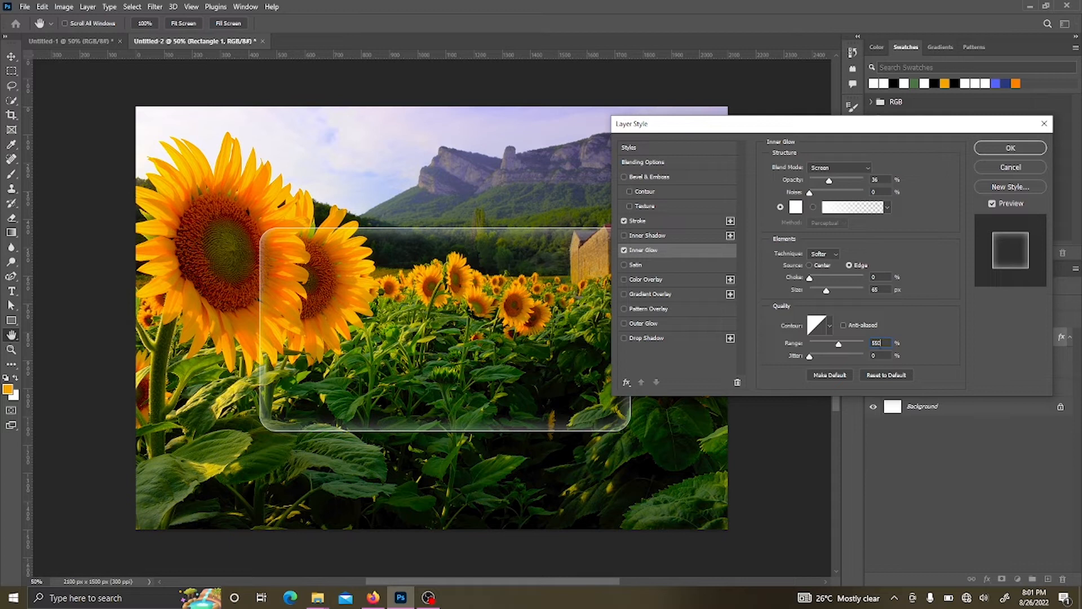
Set the Inner Glow range to 40% and its size to about 95 px
{"action": "left_click_drag", "start_coordinate": [882, 342], "coordinate": [810, 341]}
{"action": "type", "text": "40"}
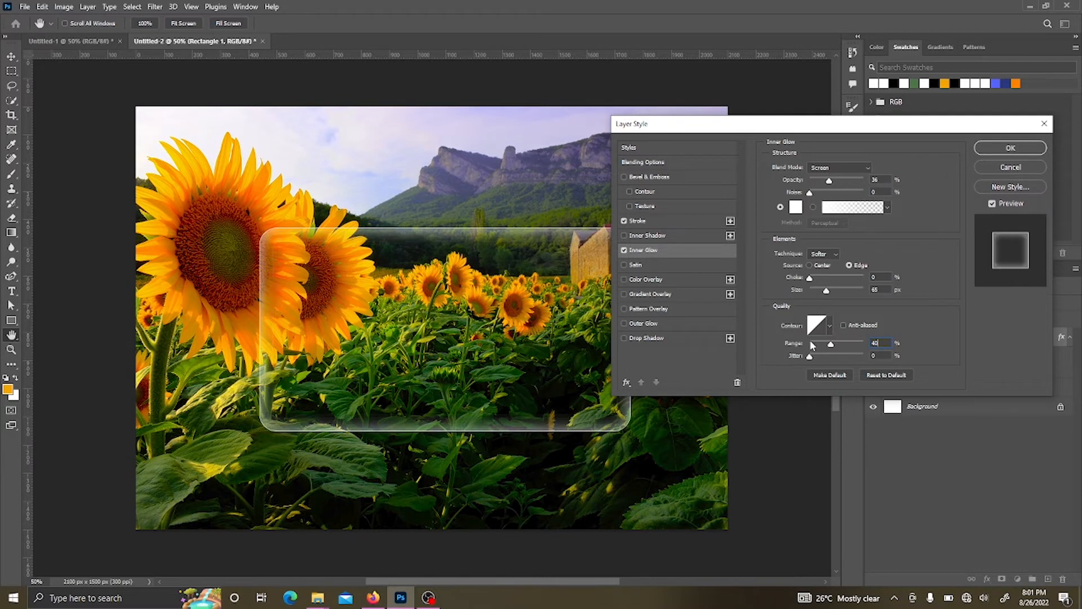
{"action": "left_click_drag", "start_coordinate": [826, 291], "coordinate": [833, 287]}
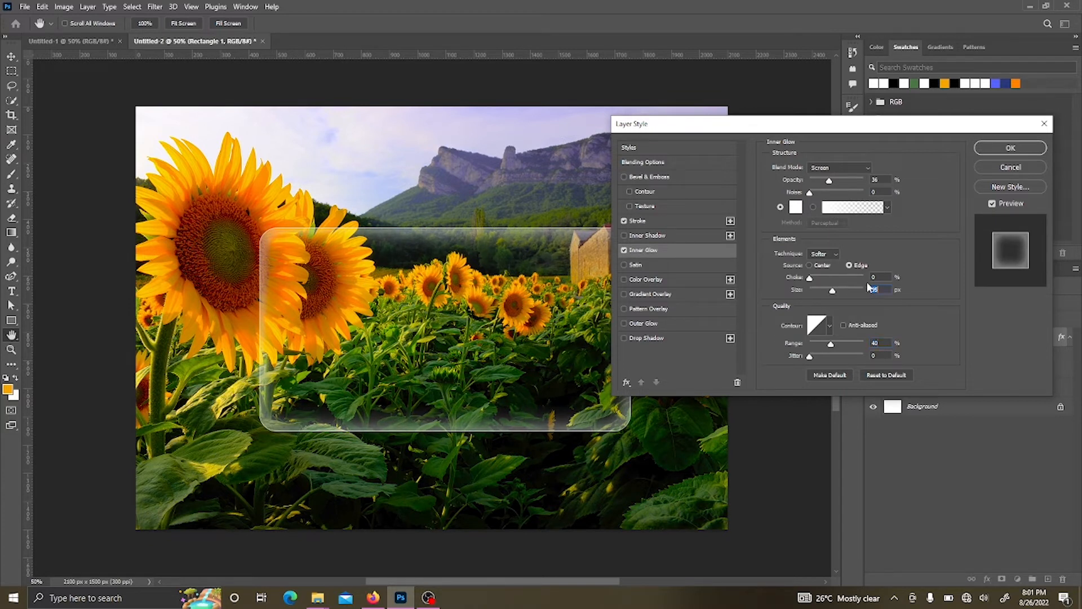
Set the rectangle's Inner Glow size to 80 px and its opacity to 40%
{"action": "type", "text": "80"}
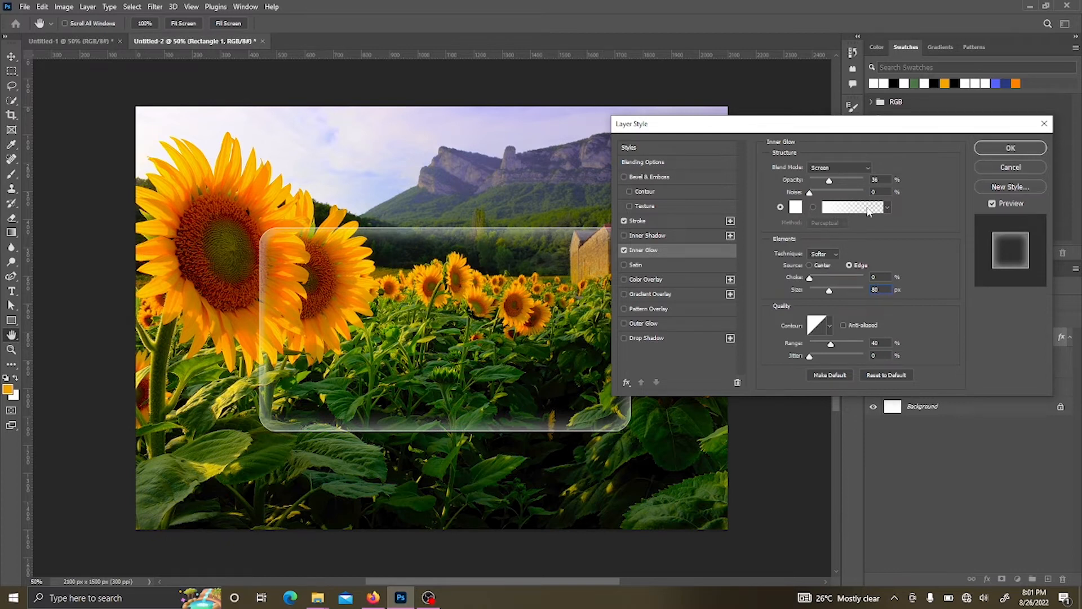
{"action": "left_click_drag", "start_coordinate": [879, 180], "coordinate": [857, 180]}
{"action": "type", "text": "40"}
Add a white (ffffff) Color Overlay to the rectangle with an opacity of 5%
{"action": "left_click", "coordinate": [645, 280]}
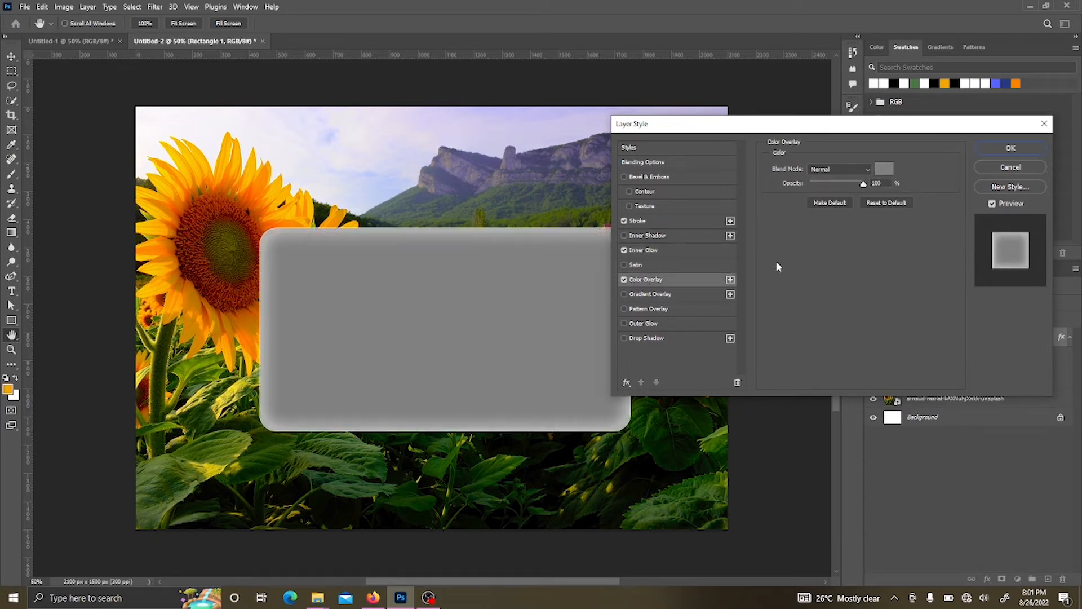
{"action": "left_click", "coordinate": [884, 168]}
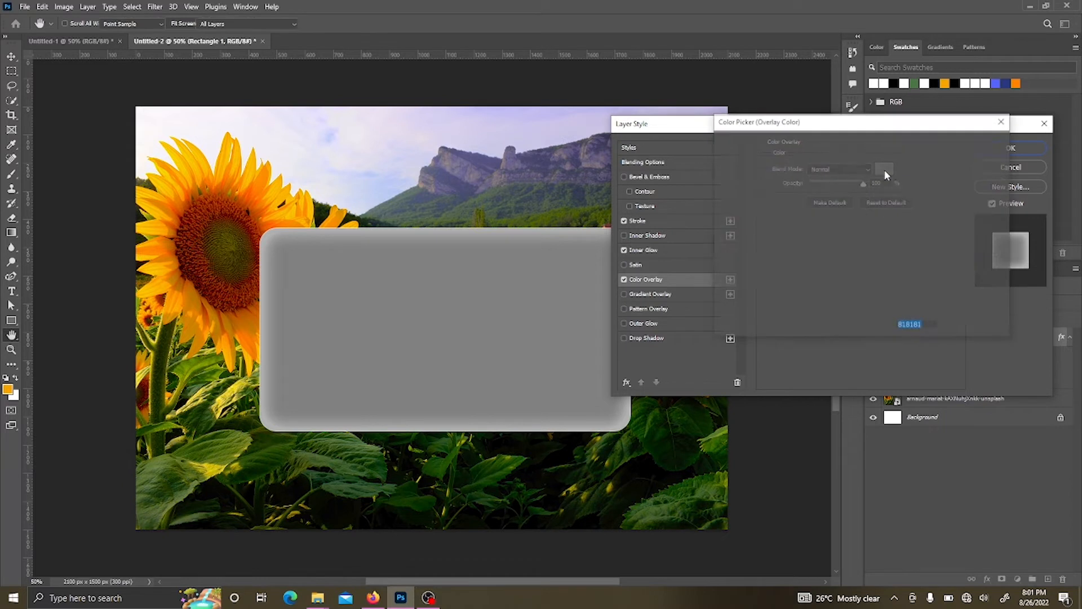
{"action": "type", "text": "ffffff"}
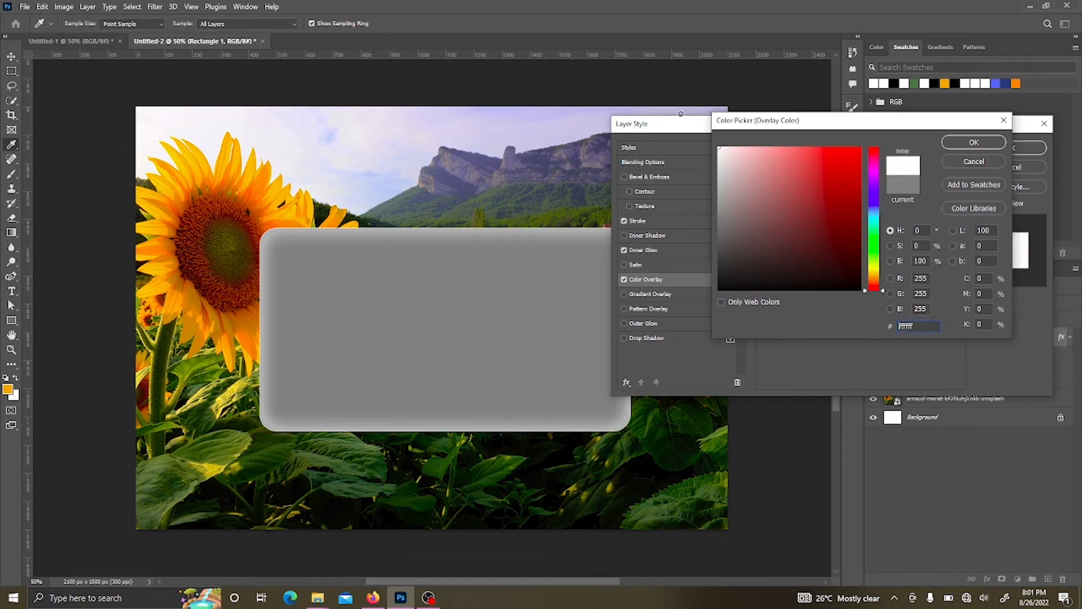
{"action": "left_click", "coordinate": [980, 144]}
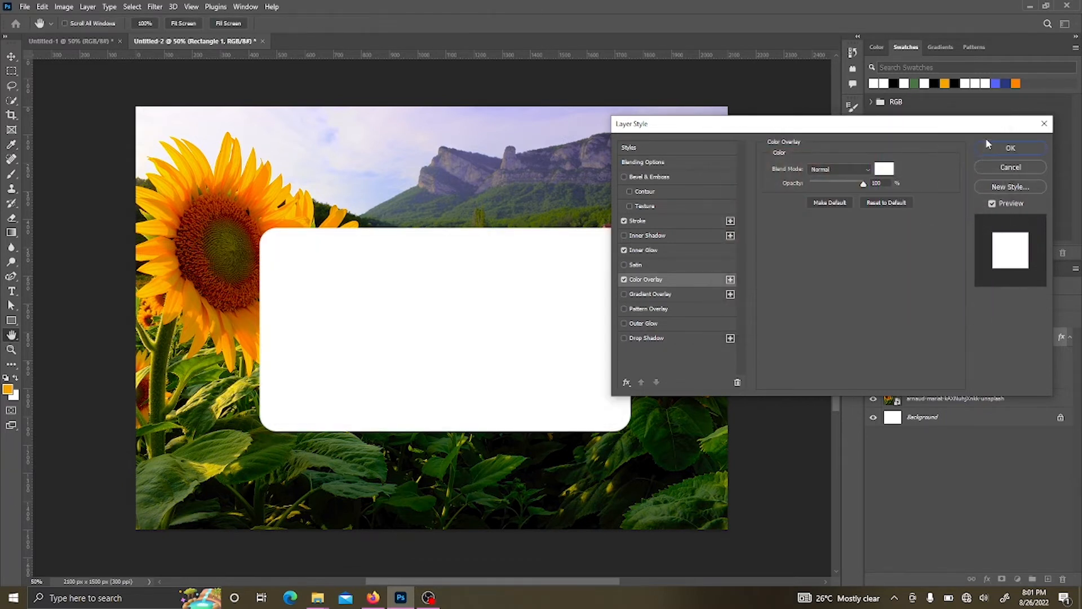
{"action": "left_click", "coordinate": [887, 183]}
{"action": "type", "text": "5"}
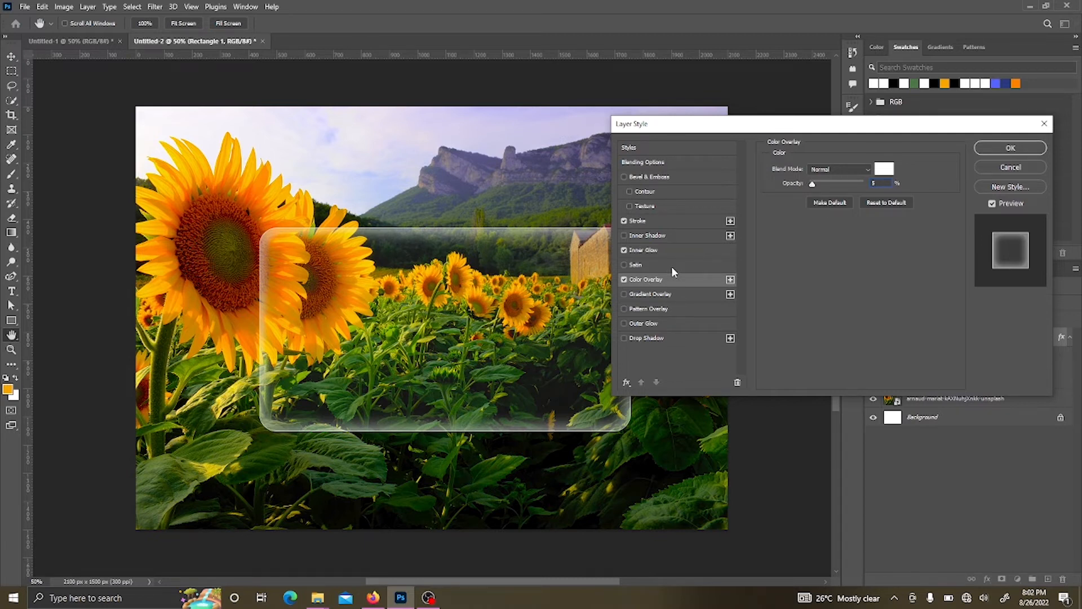
Add a Drop Shadow to the rectangle with a size of 10 px and a distance of 5 px, and apply the layer styles
{"action": "left_click", "coordinate": [646, 338]}
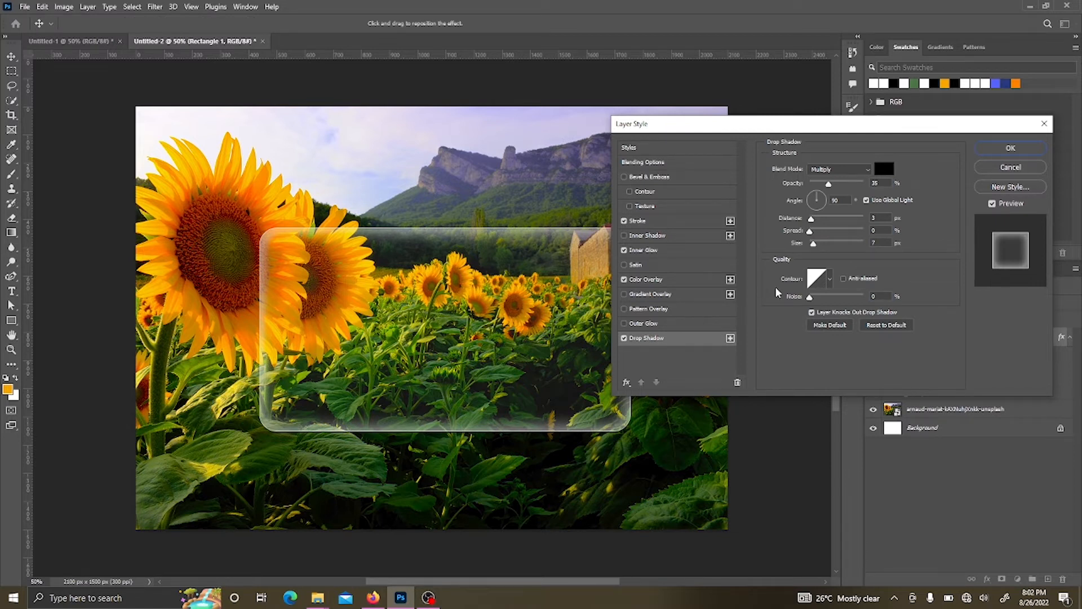
{"action": "left_click_drag", "start_coordinate": [812, 246], "coordinate": [813, 245]}
{"action": "type", "text": "10"}
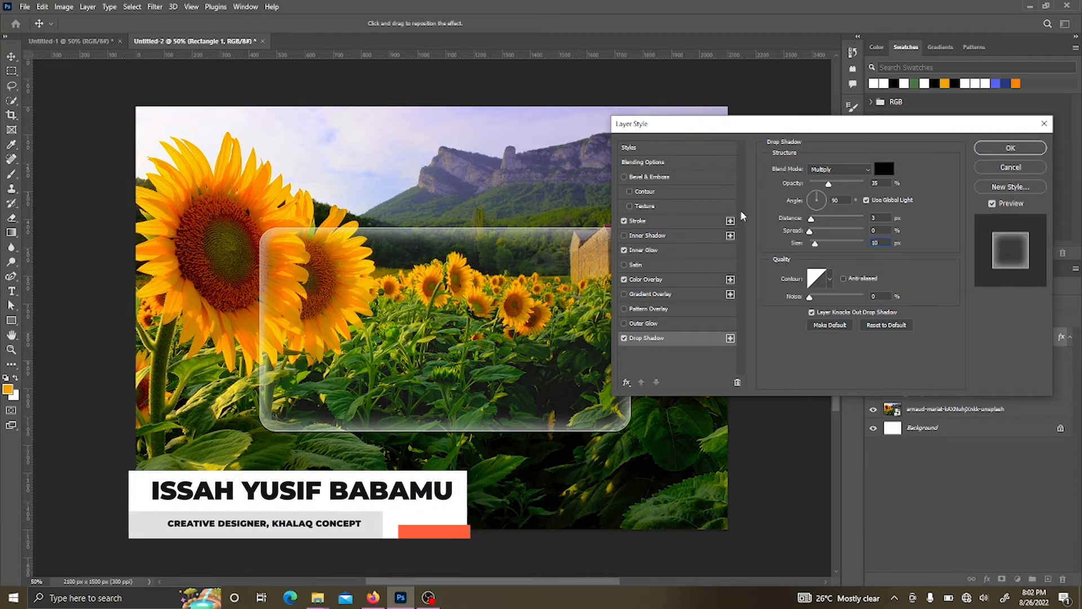
{"action": "left_click", "coordinate": [873, 218]}
{"action": "type", "text": "5"}
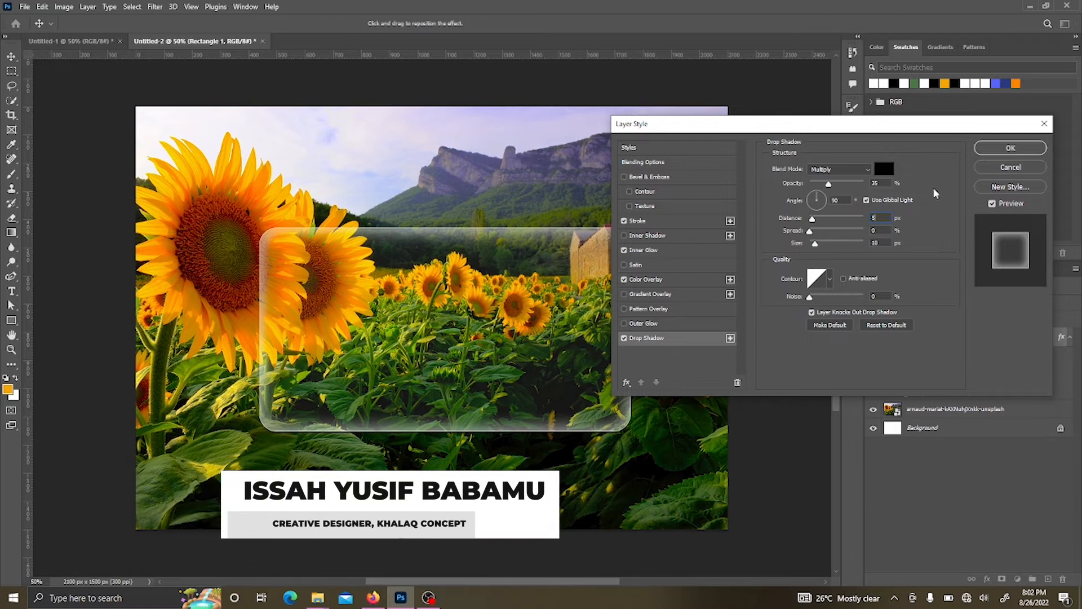
{"action": "left_click", "coordinate": [1010, 148]}
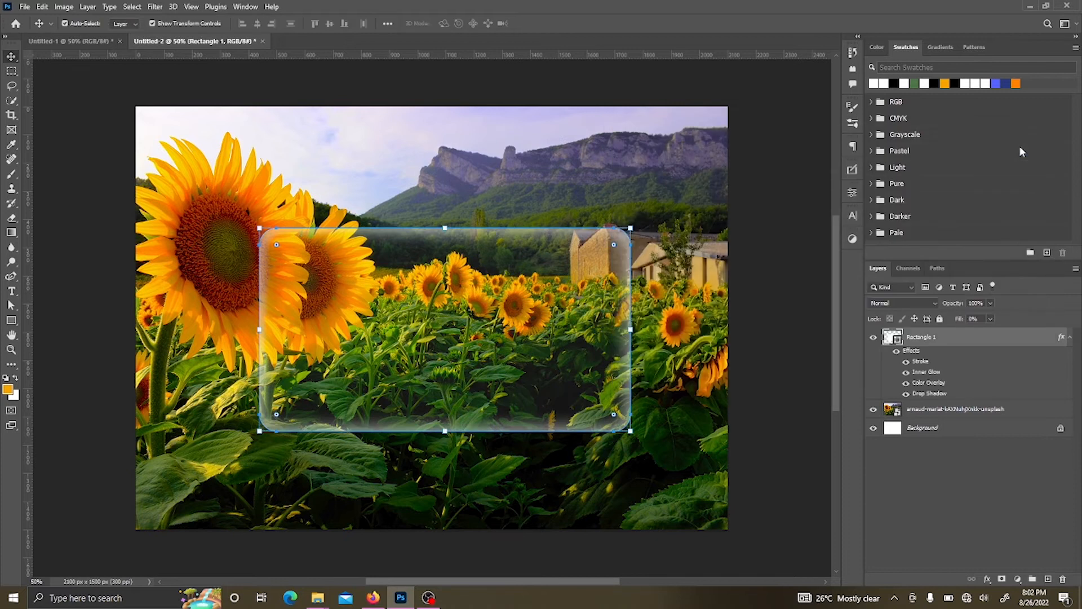
Duplicate the sunflower photo layer and move the copy above the rectangle layer
{"action": "left_click", "coordinate": [930, 410]}
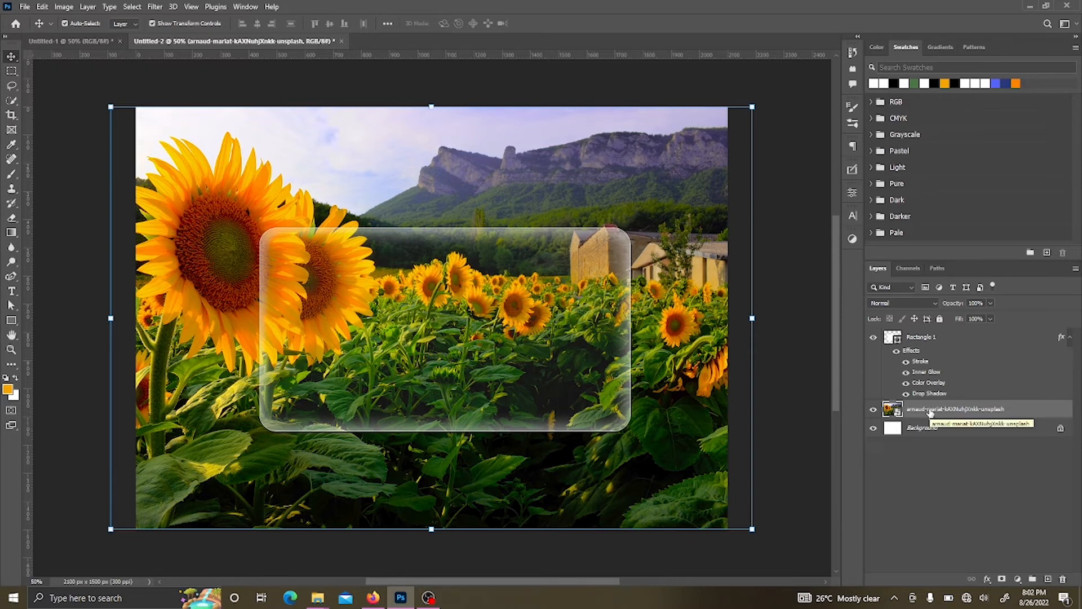
{"action": "left_click_drag", "start_coordinate": [970, 410], "coordinate": [1048, 579]}
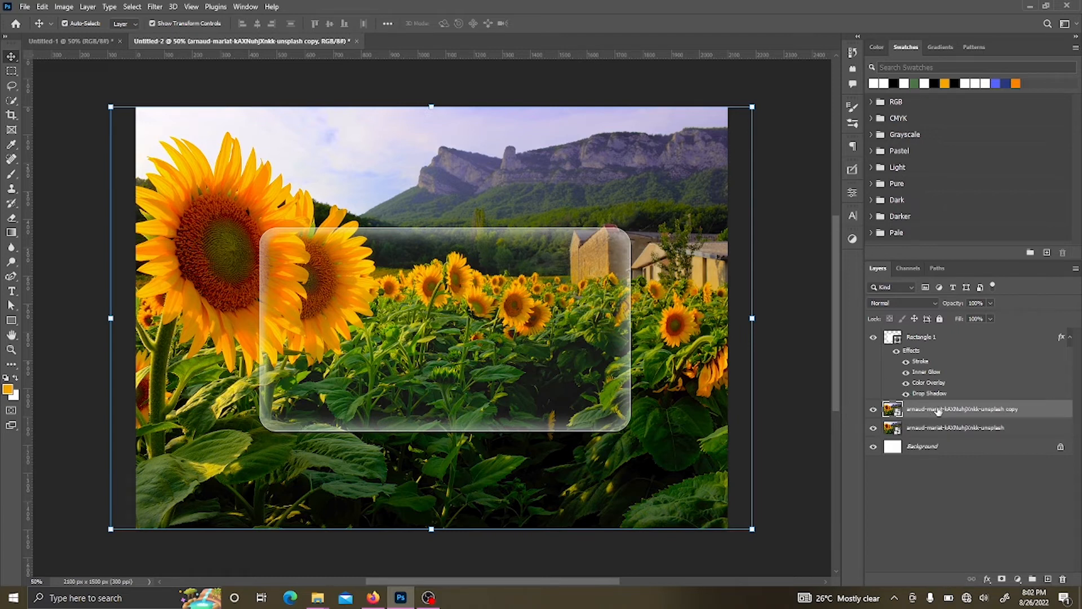
{"action": "left_click_drag", "start_coordinate": [938, 412], "coordinate": [934, 335]}
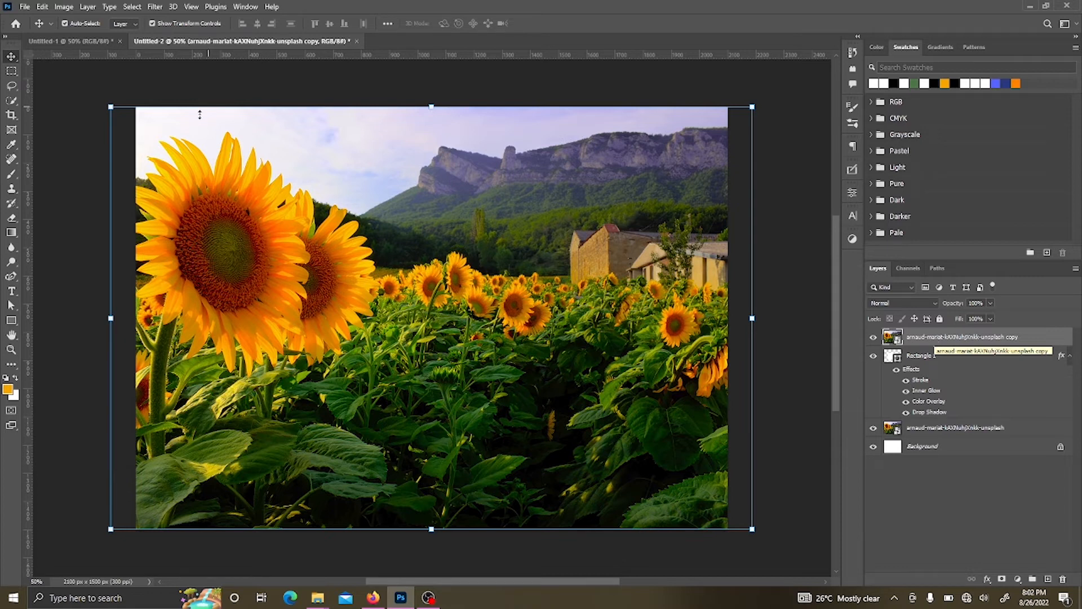
Apply a Gaussian Blur with a radius of 12 pixels to the photo copy
{"action": "left_click", "coordinate": [155, 6]}
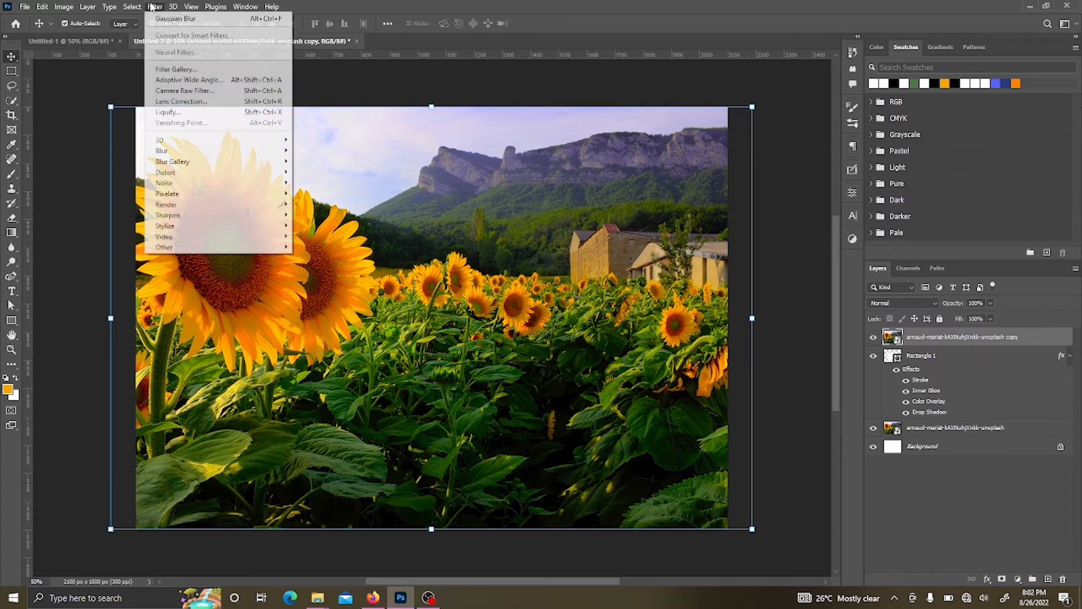
{"action": "mouse_move", "coordinate": [181, 151]}
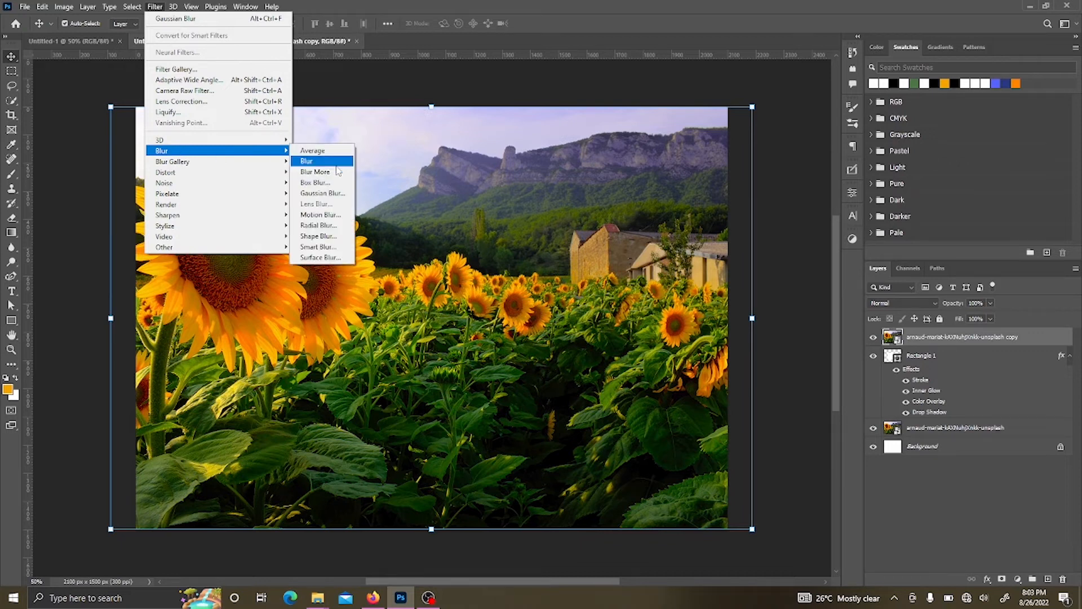
{"action": "left_click", "coordinate": [333, 193]}
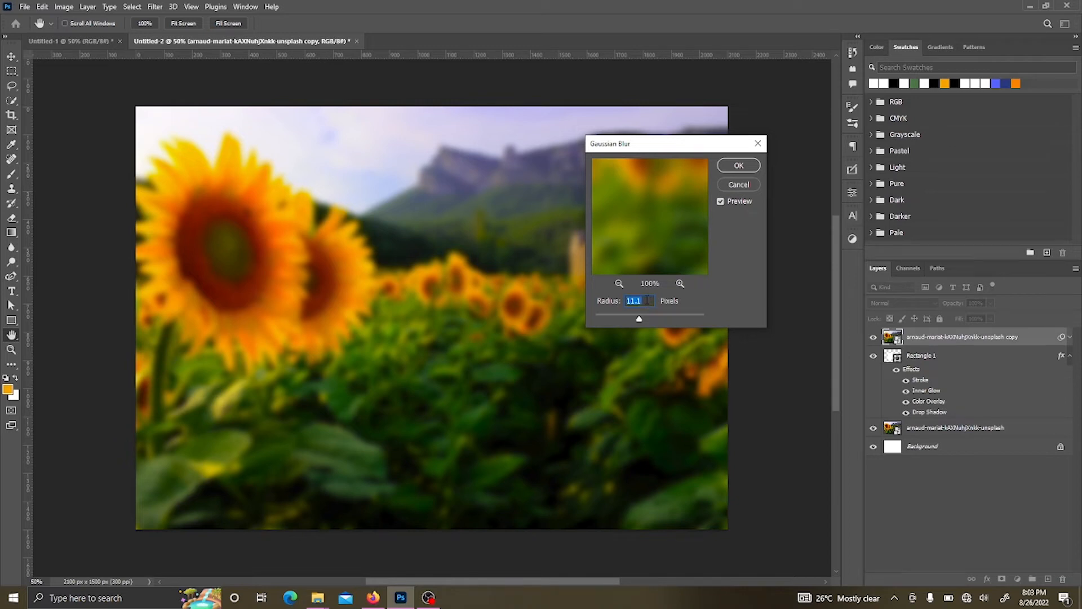
{"action": "type", "text": "12"}
{"action": "left_click", "coordinate": [738, 166]}
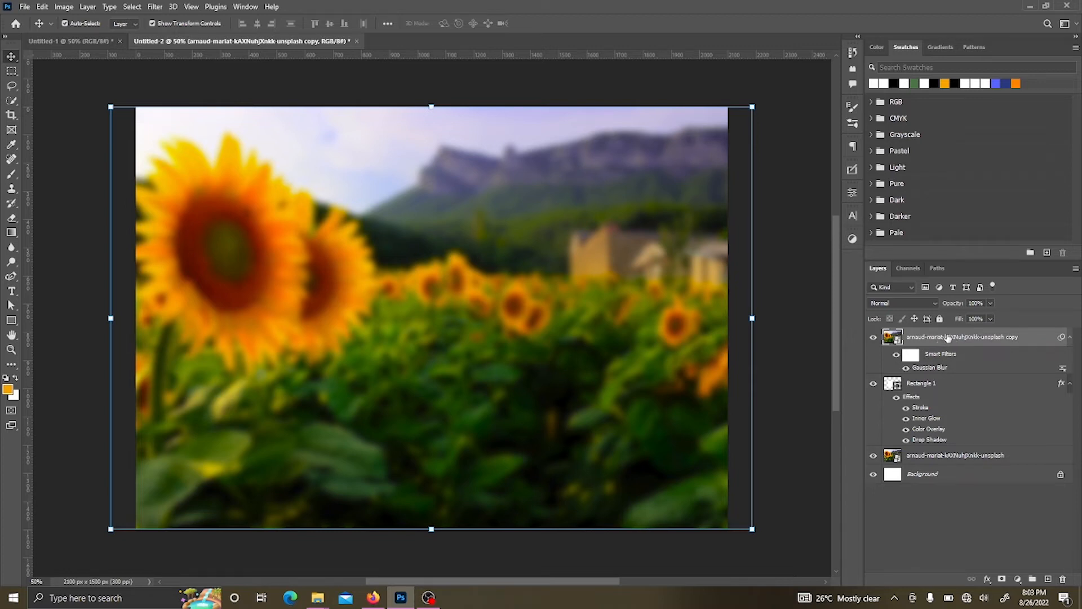
Clip the blurred photo copy to the rectangle with a clipping mask and set the rectangle's fill to 100%
{"action": "right_click", "coordinate": [948, 338]}
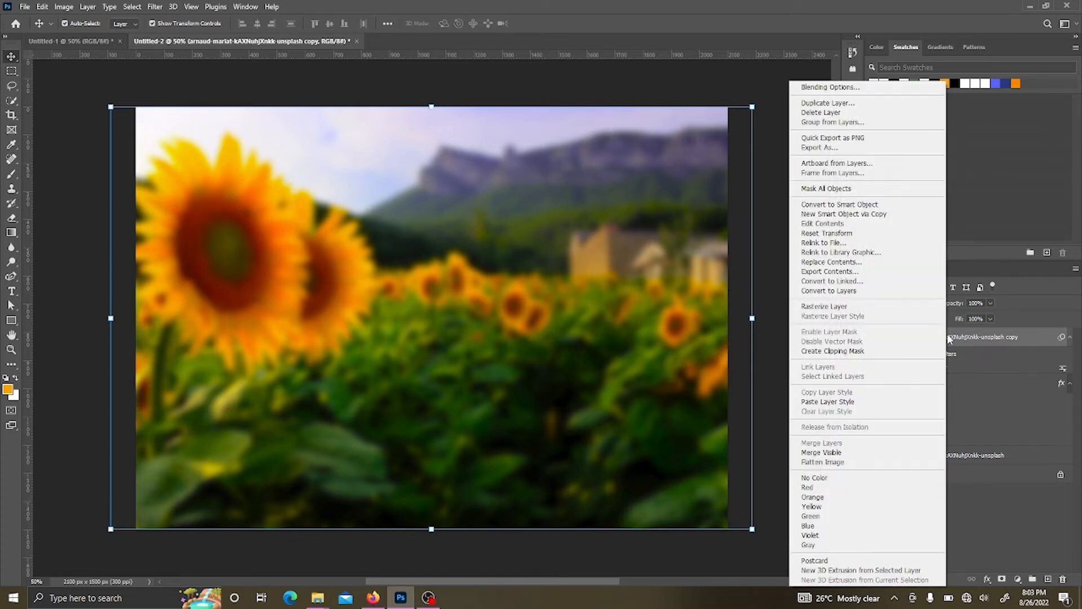
{"action": "left_click", "coordinate": [848, 352]}
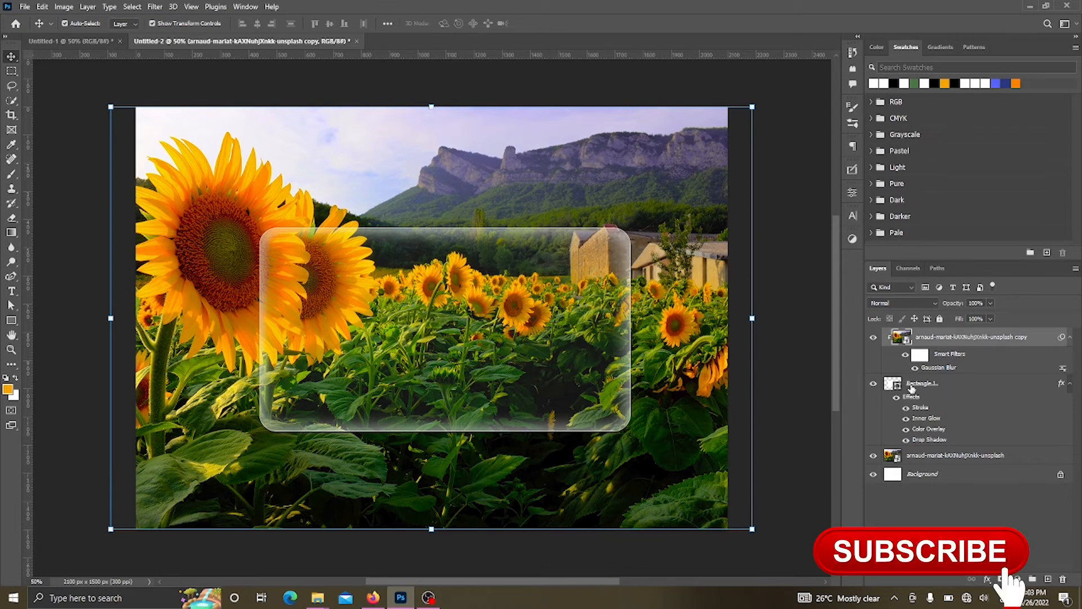
{"action": "left_click", "coordinate": [910, 389]}
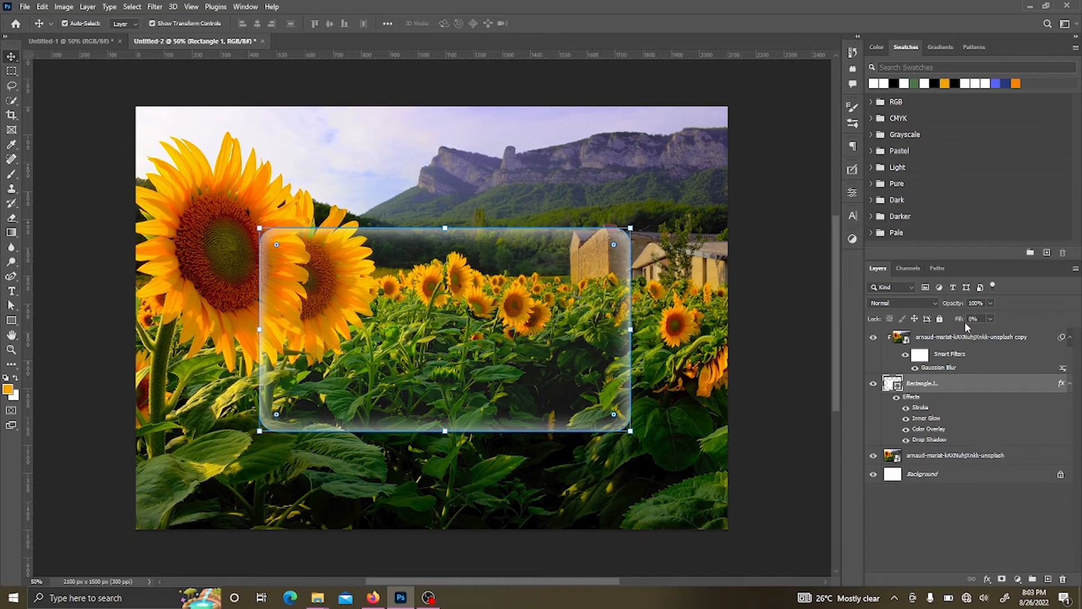
{"action": "left_click_drag", "start_coordinate": [958, 320], "coordinate": [1073, 316]}
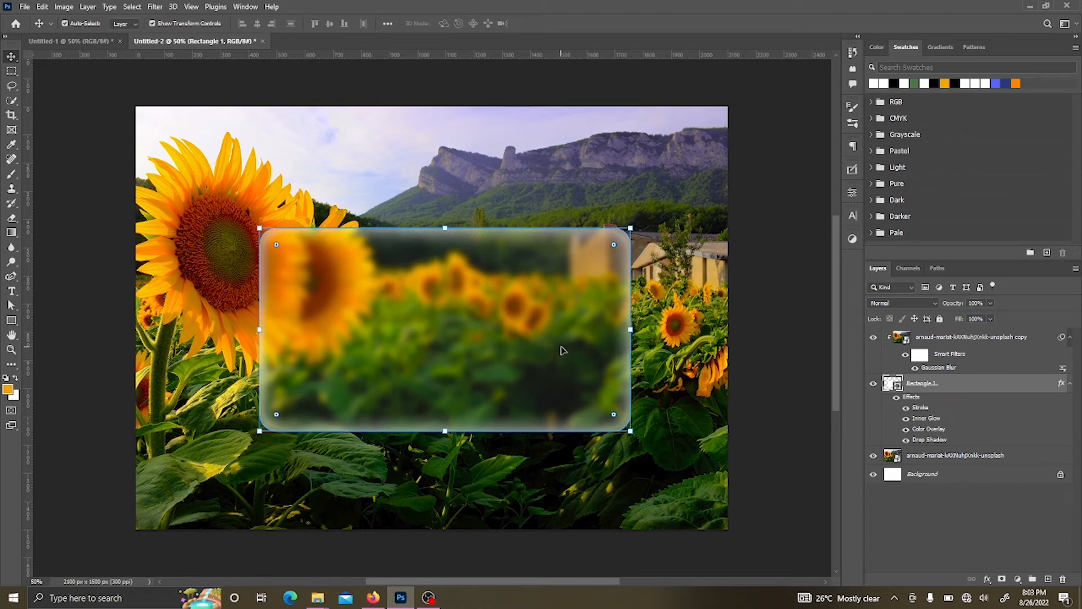
{"action": "left_click", "coordinate": [740, 243]}
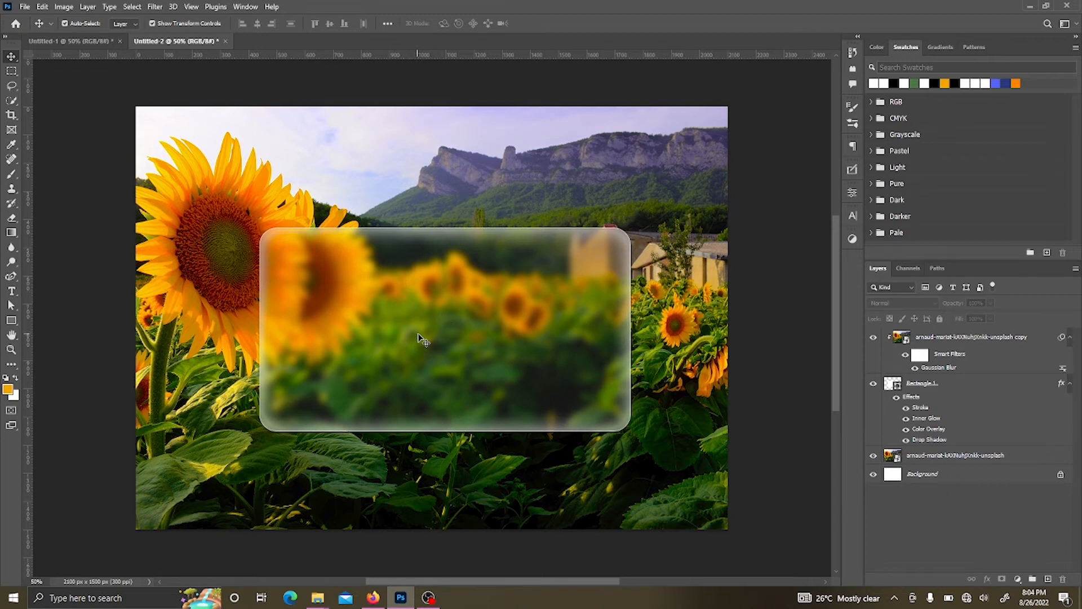
Apply the Add Noise filter to the blurred photo copy with Gaussian distribution and an amount below 5%
{"action": "left_click", "coordinate": [941, 338]}
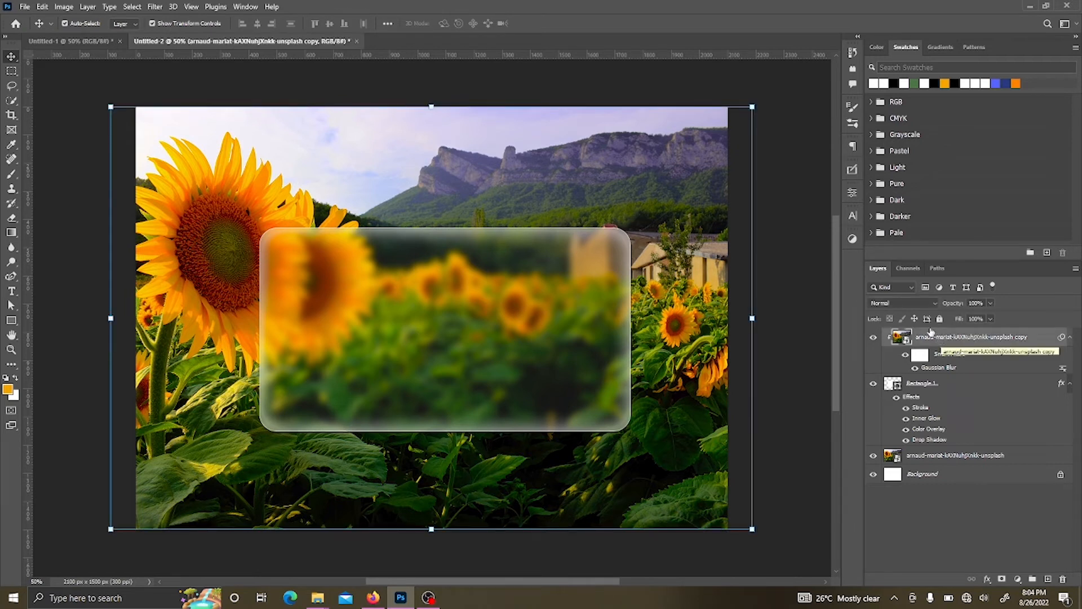
{"action": "left_click", "coordinate": [154, 7]}
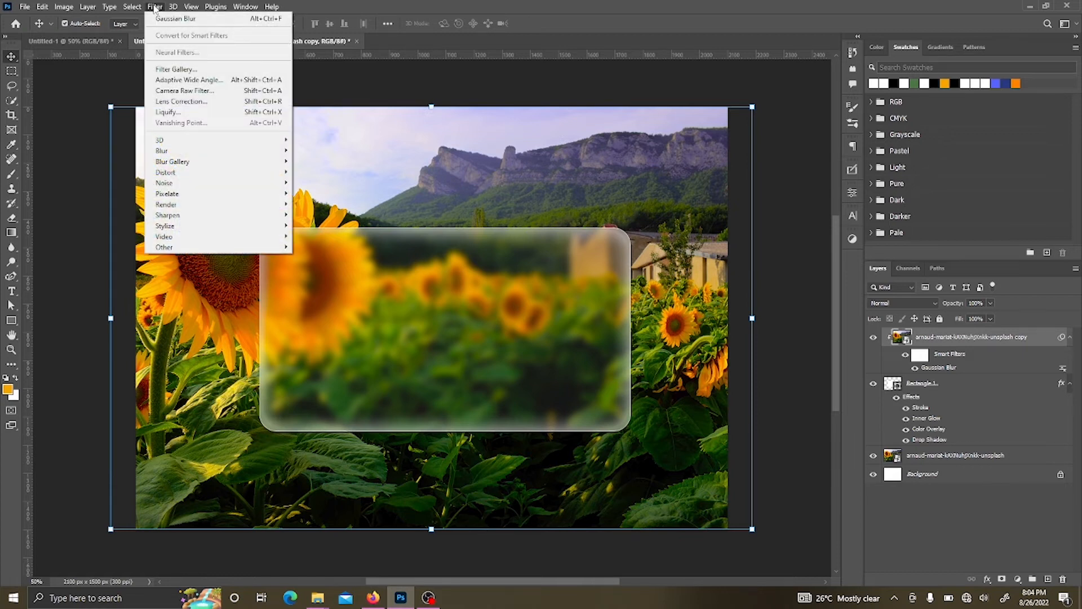
{"action": "mouse_move", "coordinate": [192, 186]}
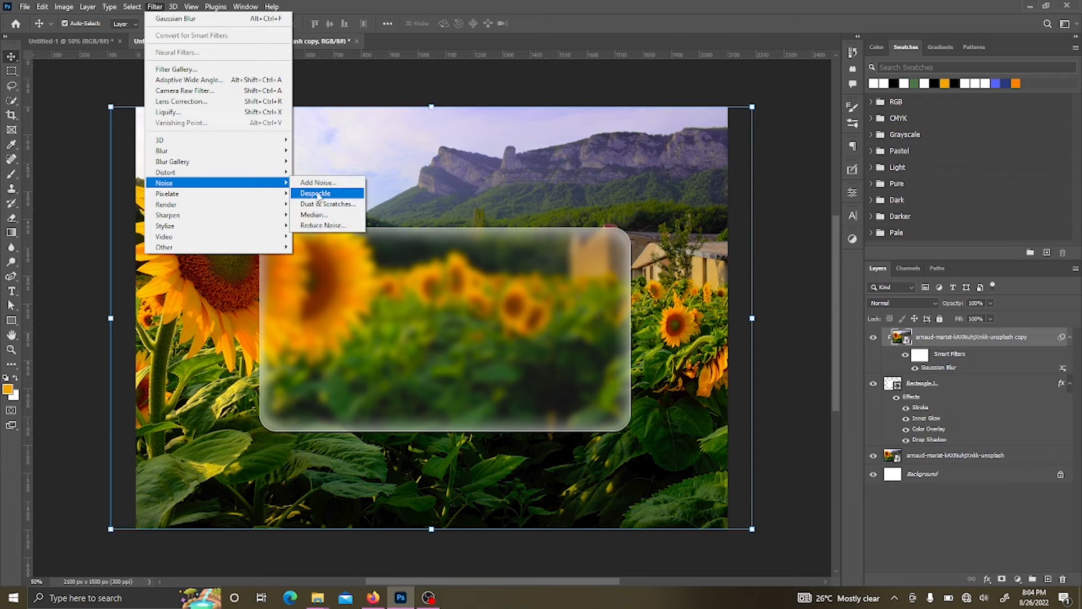
{"action": "left_click", "coordinate": [324, 182]}
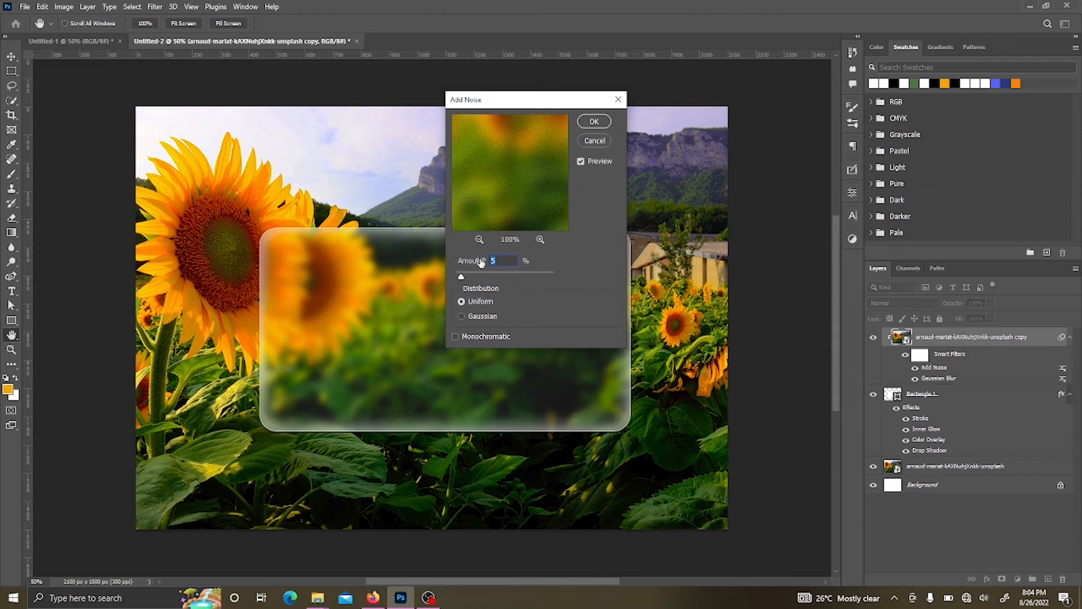
{"action": "left_click", "coordinate": [462, 317]}
{"action": "left_click_drag", "start_coordinate": [462, 276], "coordinate": [459, 278]}
{"action": "left_click", "coordinate": [594, 122]}
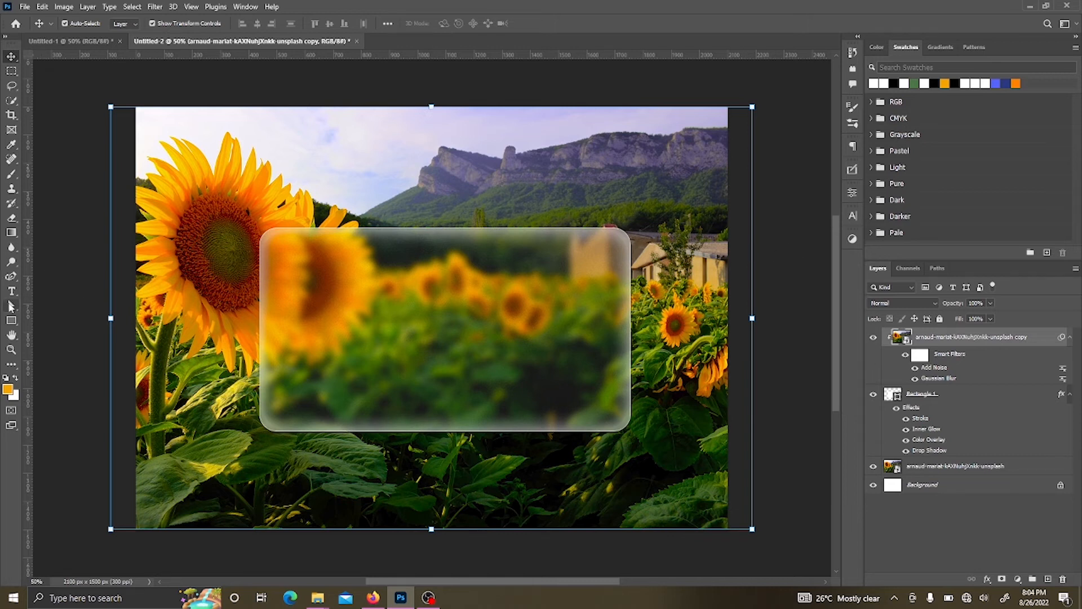
Add the text "GLASS MORPHISM EFFECT" in Montserrat above the card, with "EFFECT" on a second line
{"action": "left_click", "coordinate": [11, 292]}
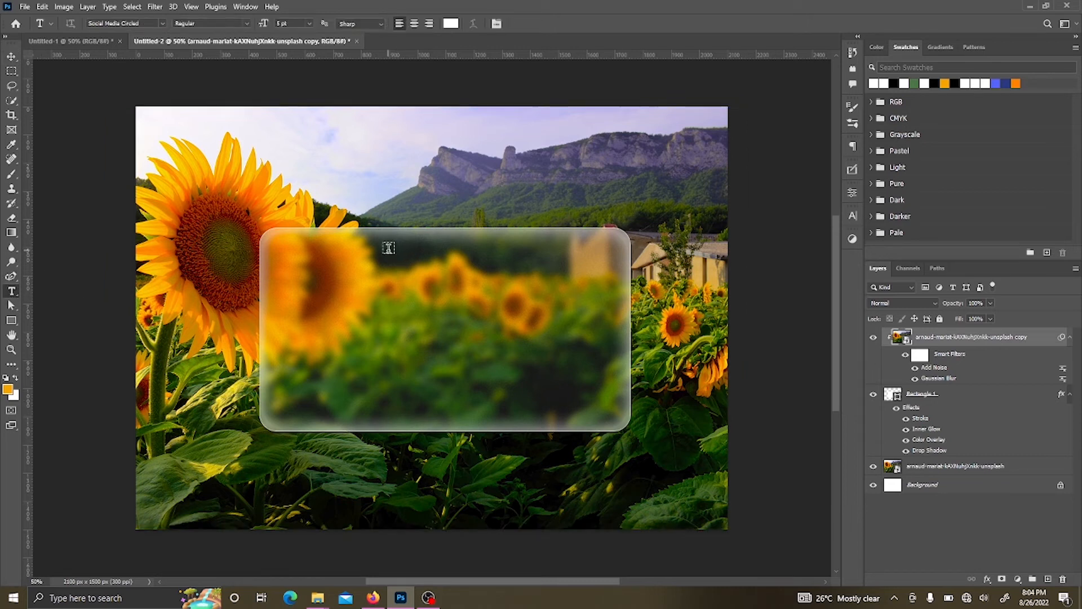
{"action": "left_click", "coordinate": [372, 204]}
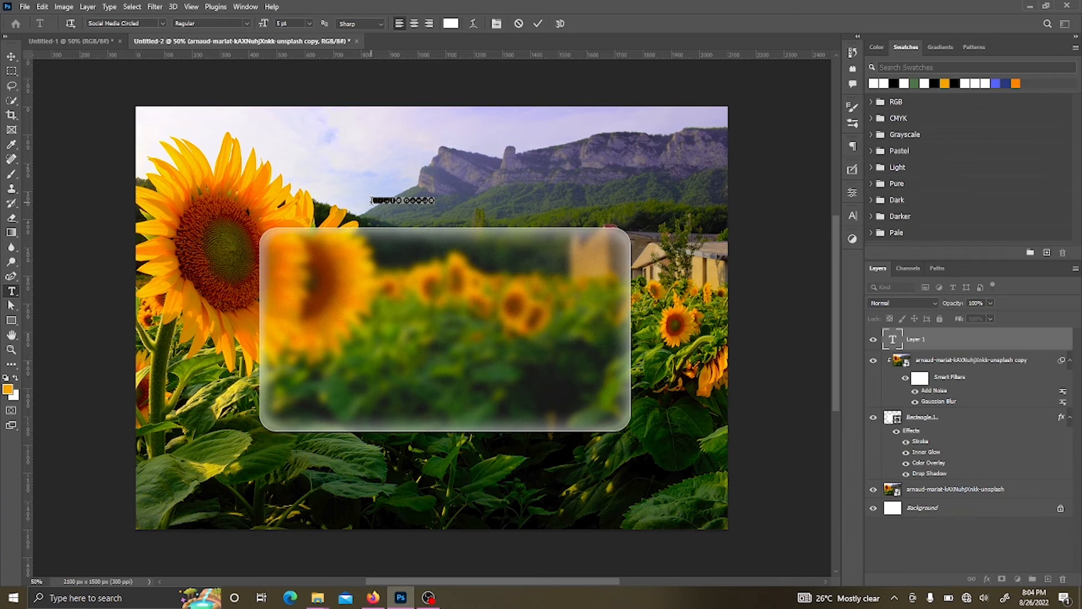
{"action": "left_click", "coordinate": [158, 21]}
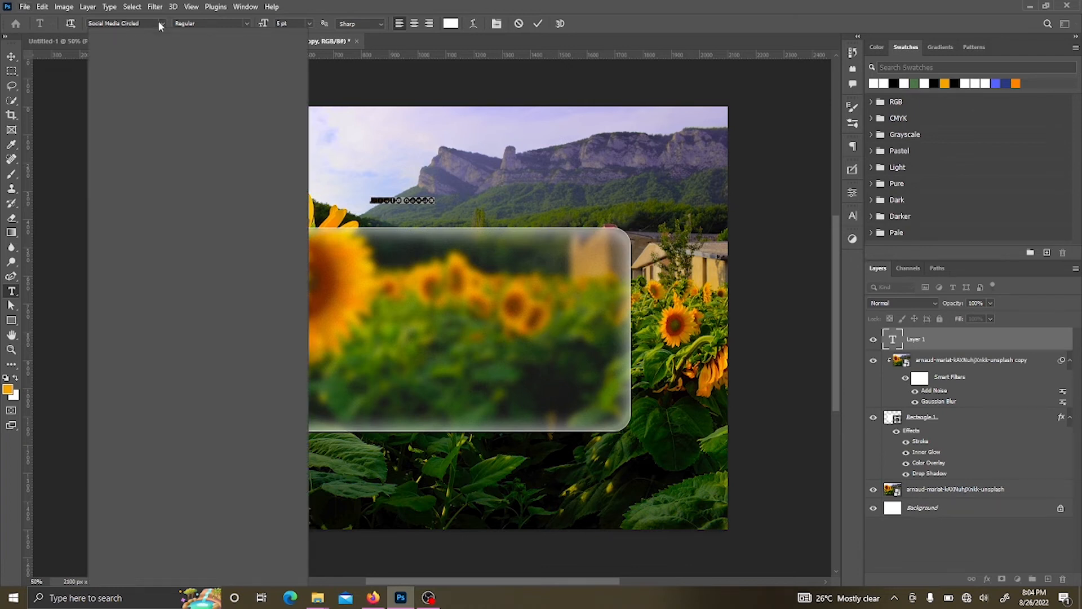
{"action": "left_click", "coordinate": [139, 69]}
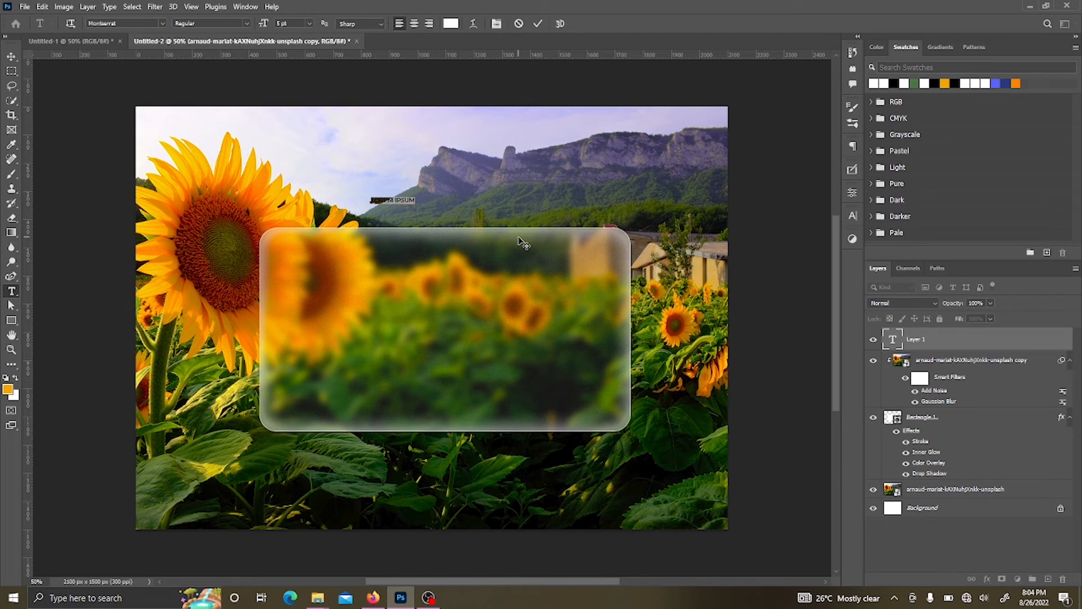
{"action": "type", "text": "GLASS MORPHISM EFFECT"}
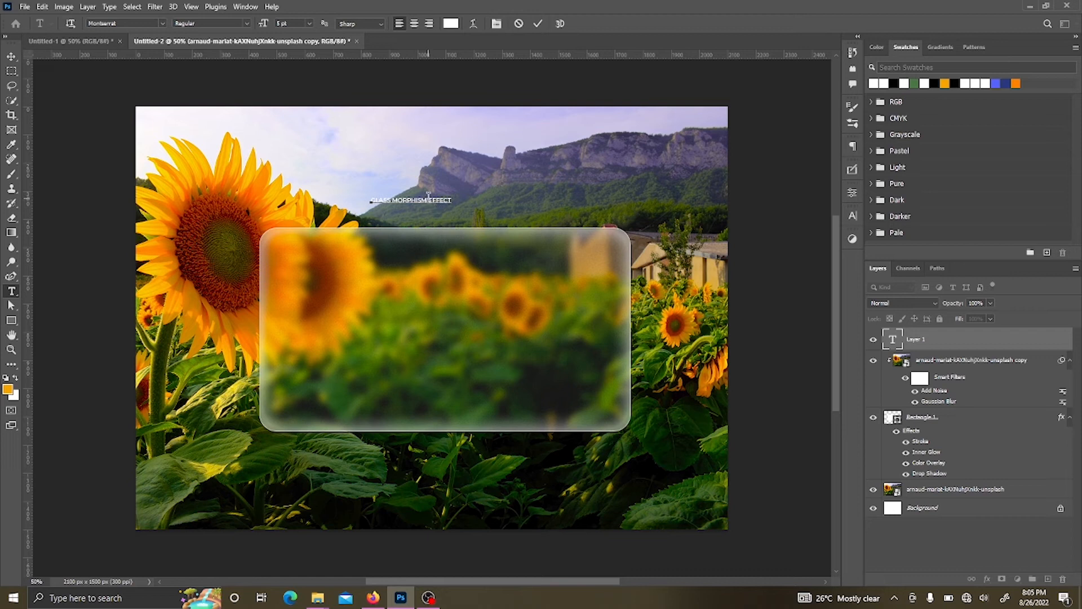
{"action": "key", "text": "Return"}
Reduce the line spacing of the whole title text and set its Montserrat style to Black
{"action": "key", "text": "ctrl+a"}
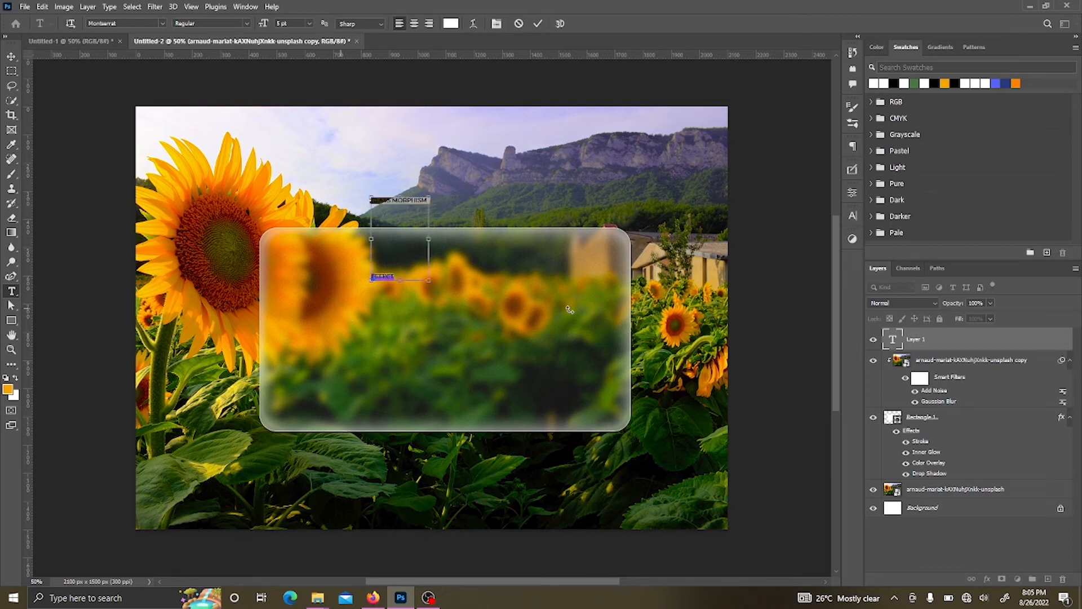
{"action": "left_click", "coordinate": [851, 219]}
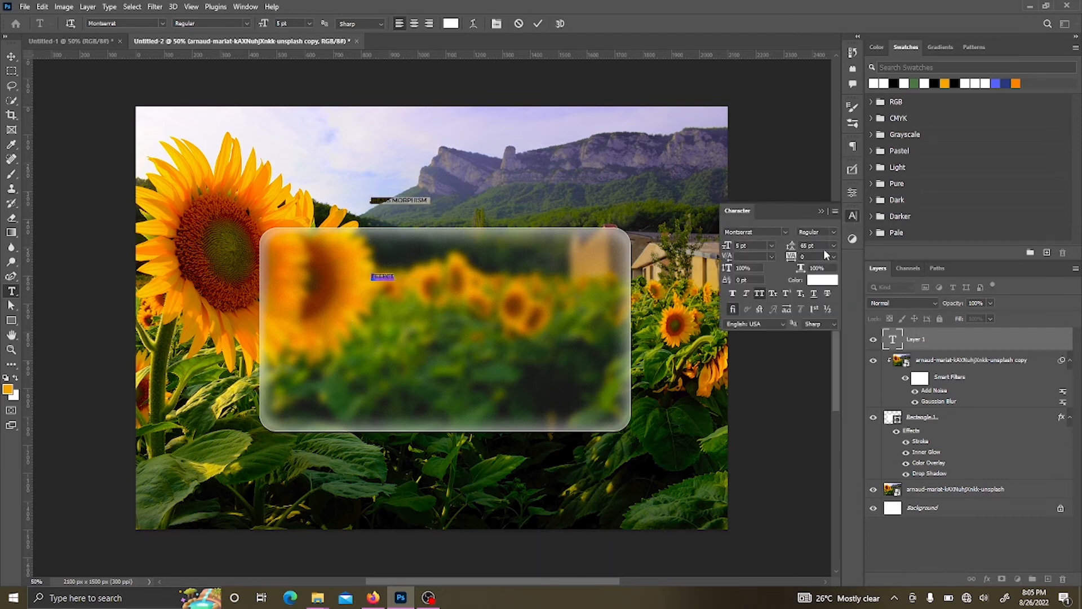
{"action": "left_click", "coordinate": [834, 245]}
{"action": "left_click", "coordinate": [811, 253]}
{"action": "left_click", "coordinate": [835, 232]}
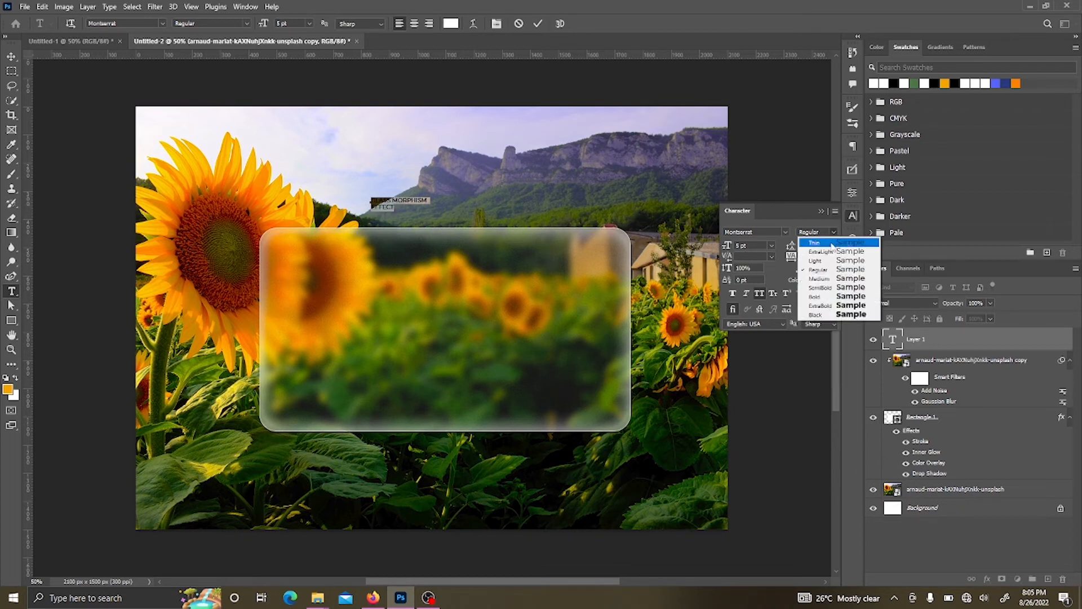
{"action": "left_click", "coordinate": [838, 315]}
{"action": "left_click", "coordinate": [824, 211]}
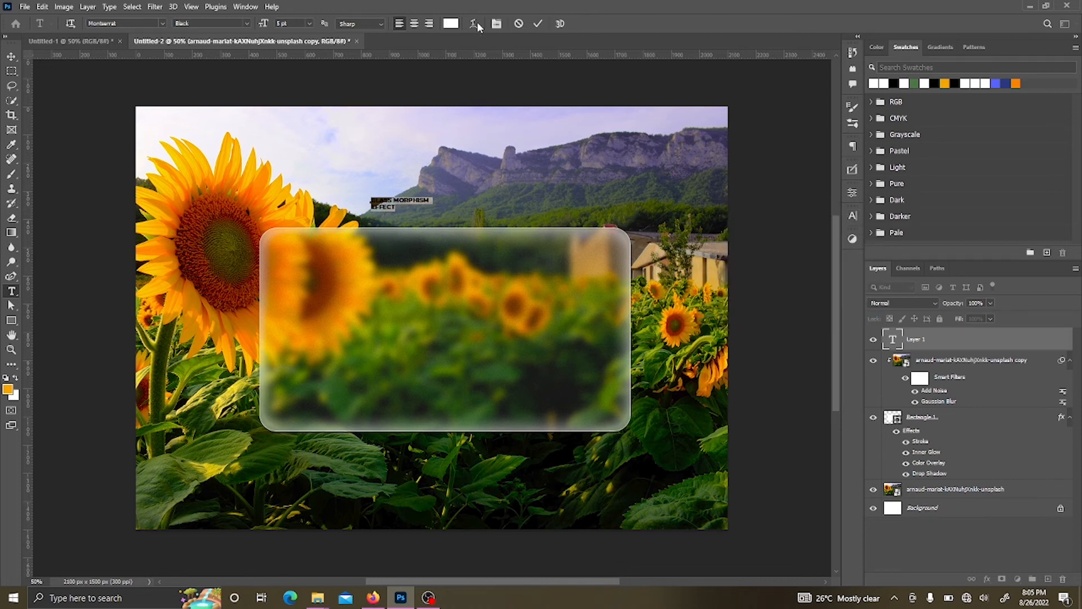
{"action": "left_click", "coordinate": [538, 23]}
Scale the title text up to about 390% and place it inside the upper part of the glass card
{"action": "key", "text": "v"}
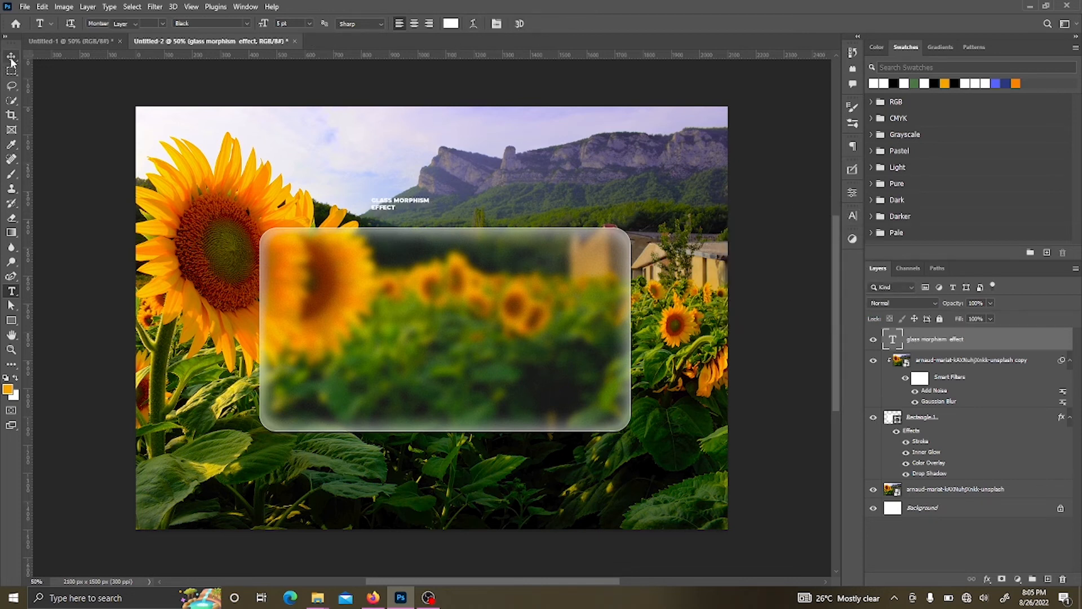
{"action": "key", "text": "ctrl+t"}
{"action": "left_click_drag", "start_coordinate": [403, 210], "coordinate": [401, 250]}
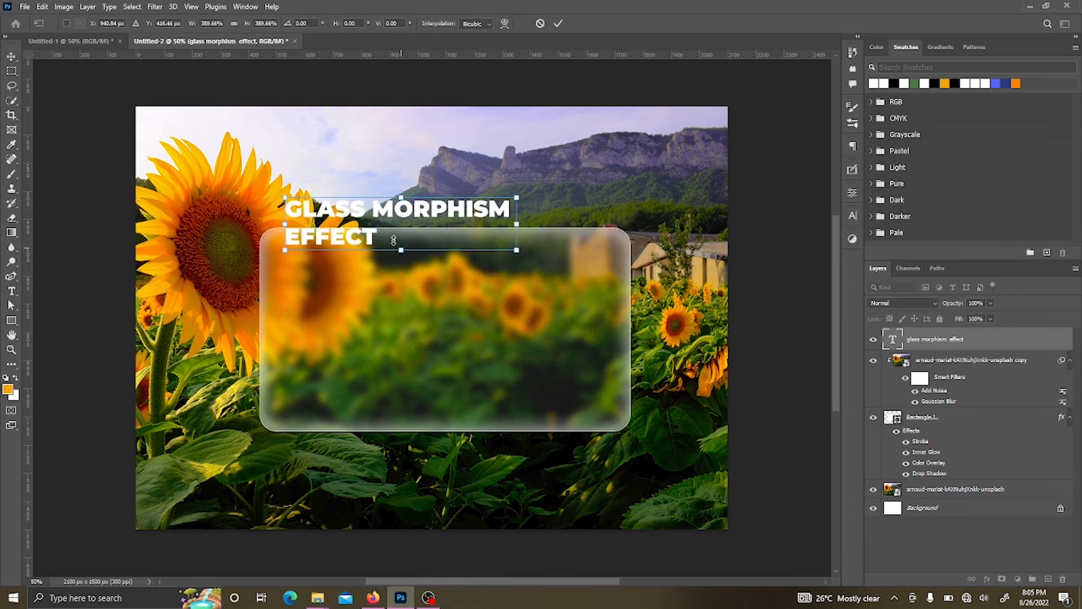
{"action": "left_click_drag", "start_coordinate": [387, 213], "coordinate": [411, 288]}
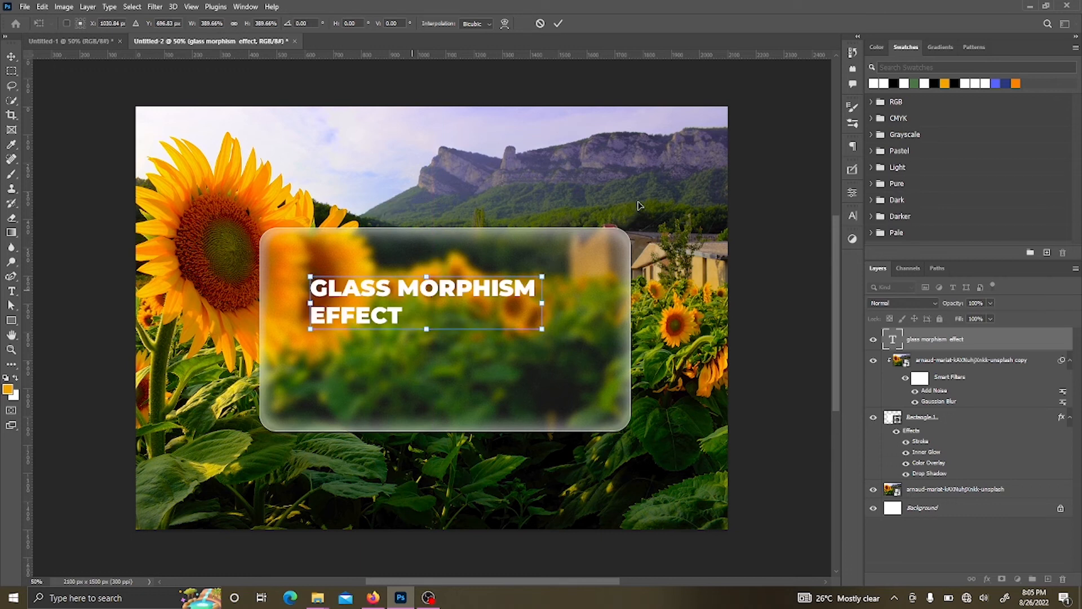
{"action": "left_click", "coordinate": [558, 23]}
{"action": "left_click", "coordinate": [608, 171]}
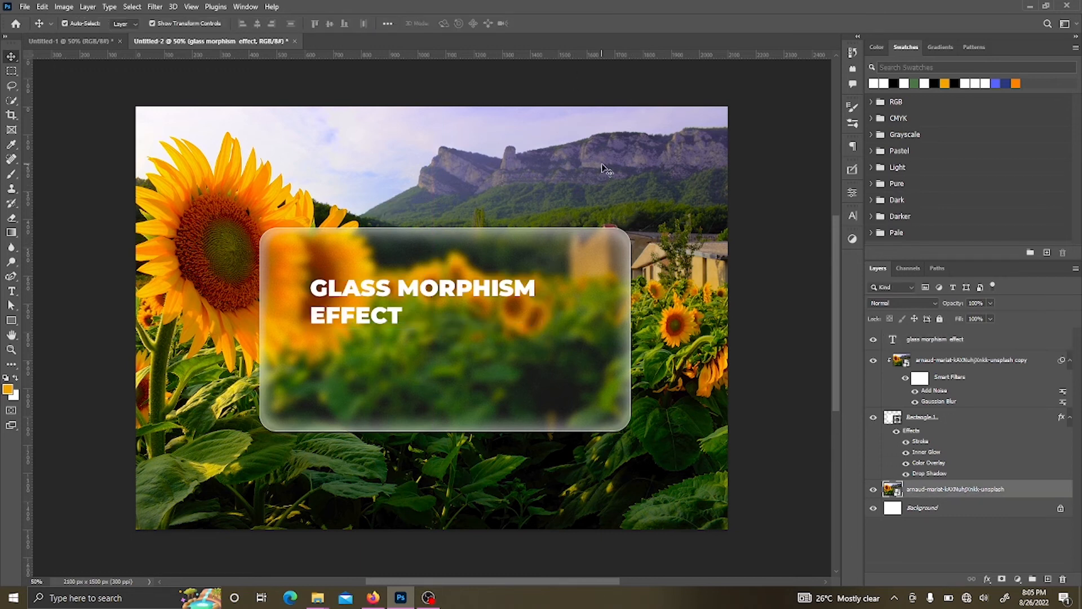
Add a period after "EFFECT" in the title text
{"action": "double_click", "coordinate": [392, 309]}
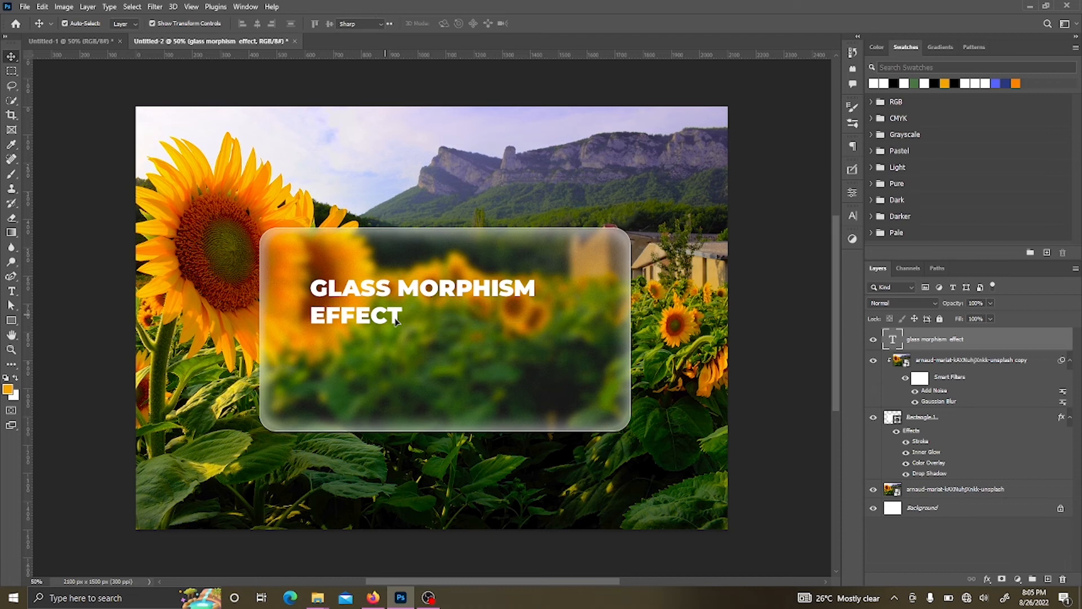
{"action": "key", "text": "ctrl+a"}
{"action": "left_click", "coordinate": [401, 311]}
{"action": "type", "text": "."}
{"action": "left_click", "coordinate": [538, 23]}
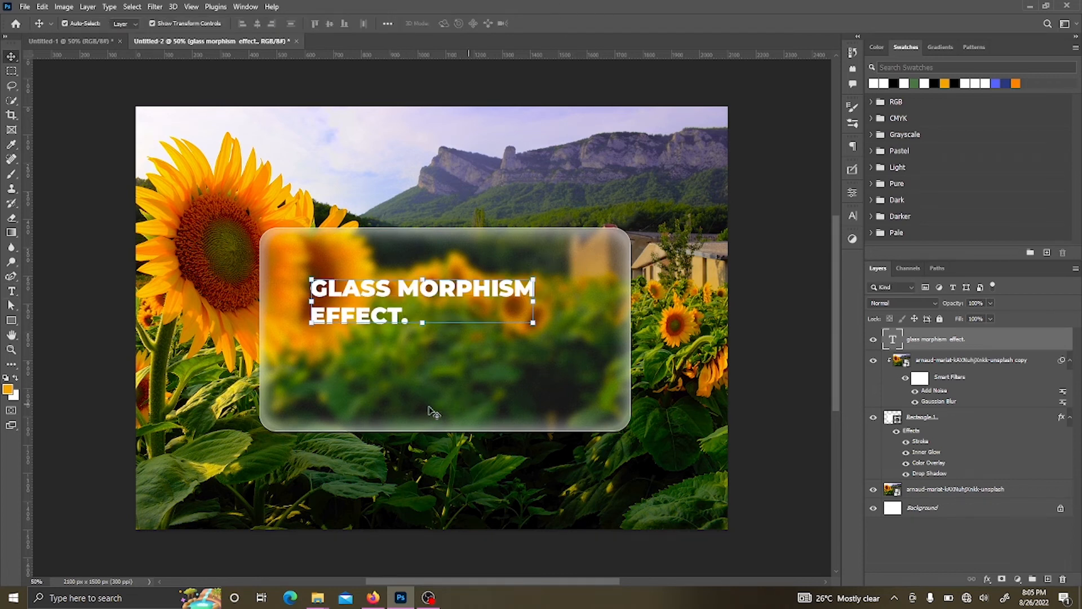
Duplicate the card rectangle with its effects, and group the duplicate together with the clipped blurred photo copy
{"action": "left_click", "coordinate": [614, 426]}
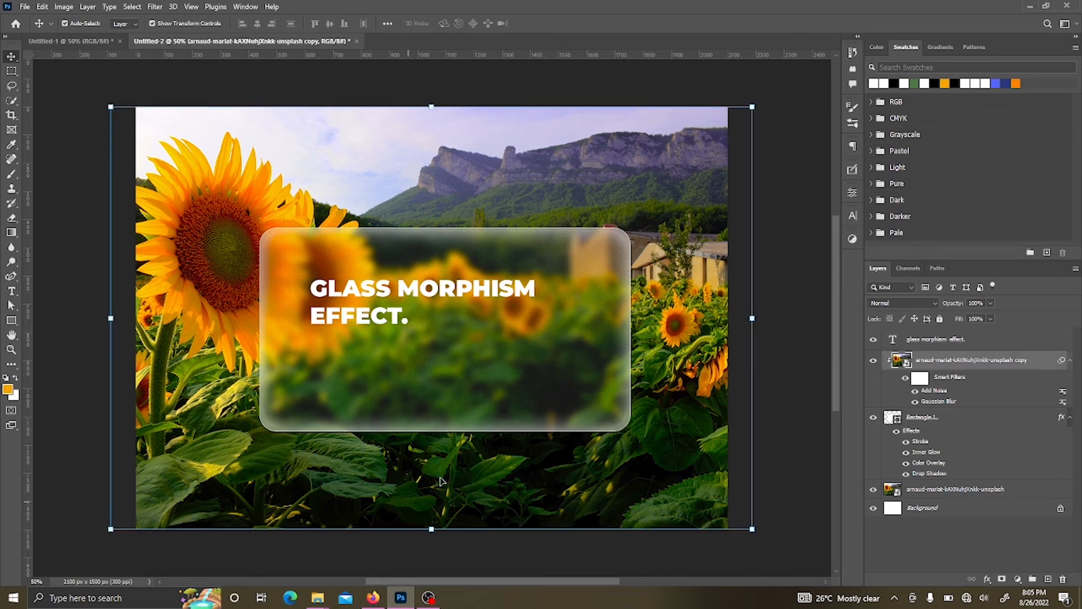
{"action": "left_click", "coordinate": [947, 417]}
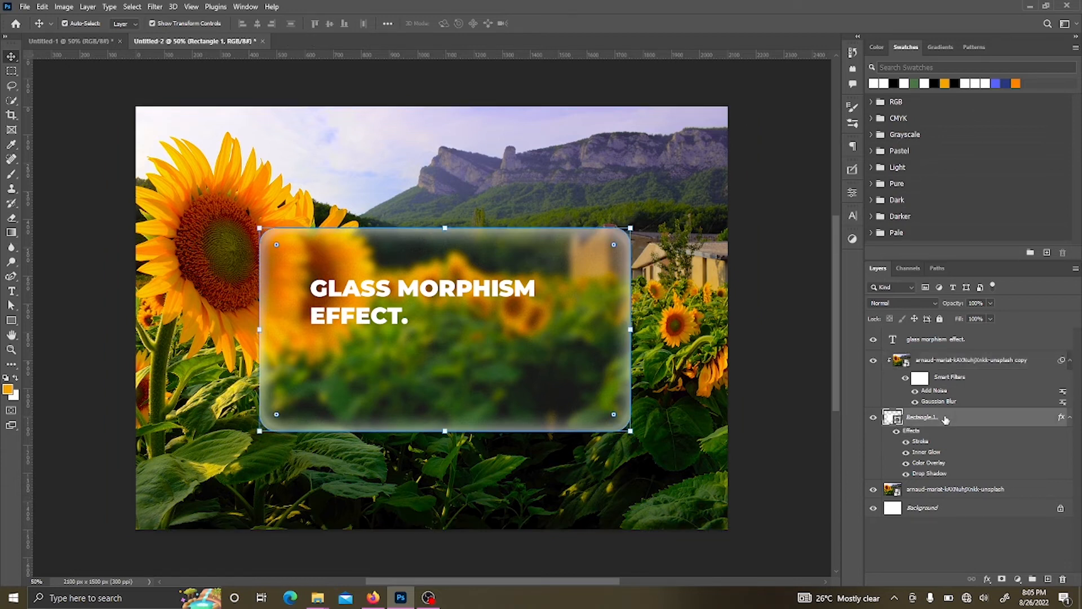
{"action": "key", "text": "ctrl+j"}
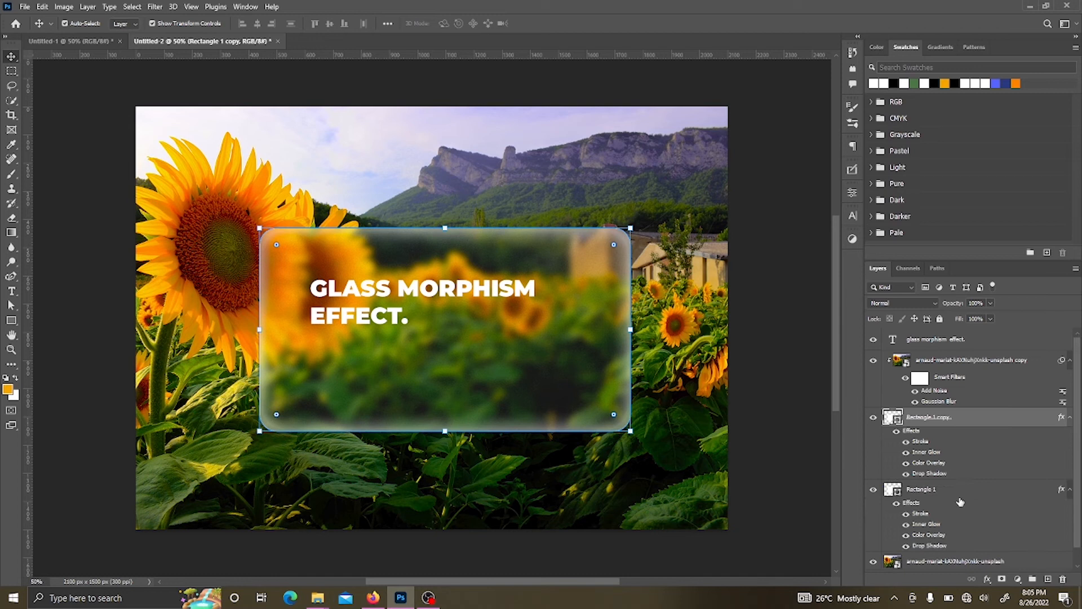
{"action": "left_click", "coordinate": [939, 494]}
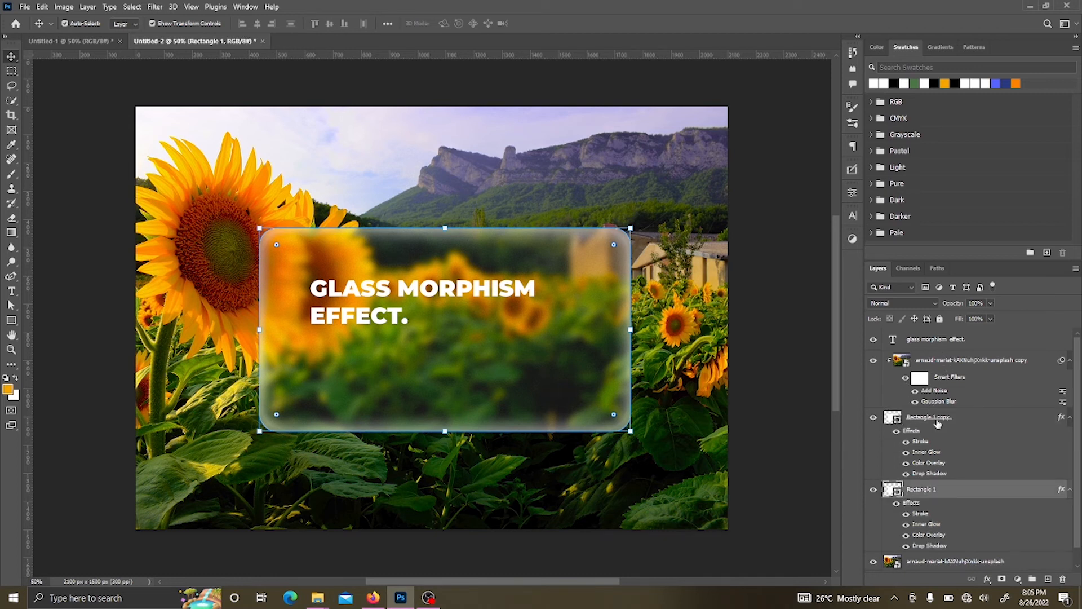
{"action": "left_click", "coordinate": [961, 418]}
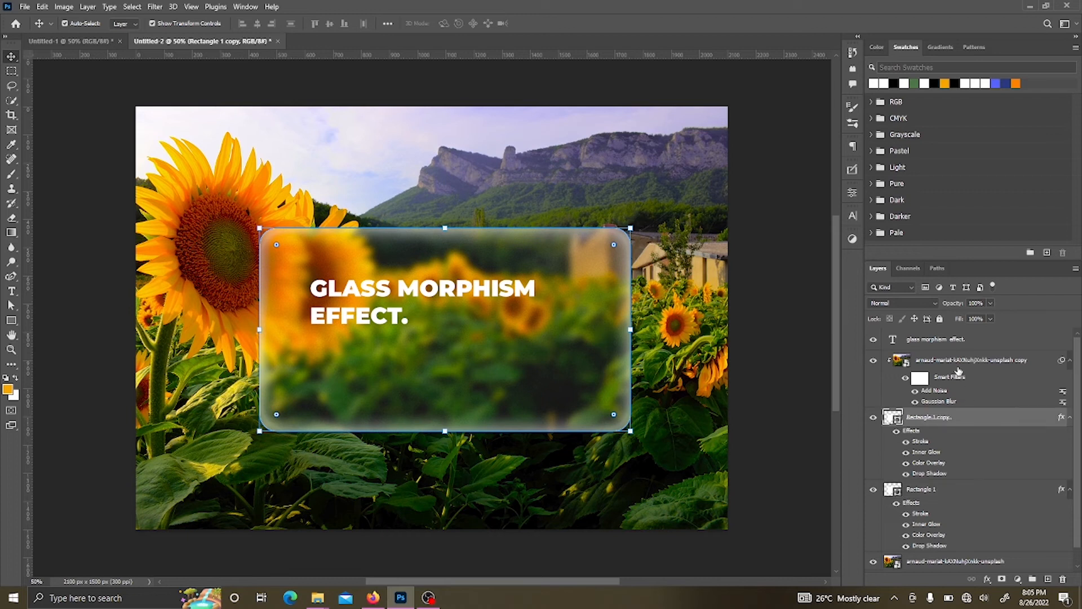
{"action": "left_click", "coordinate": [958, 362]}
{"action": "key", "text": "ctrl+g"}
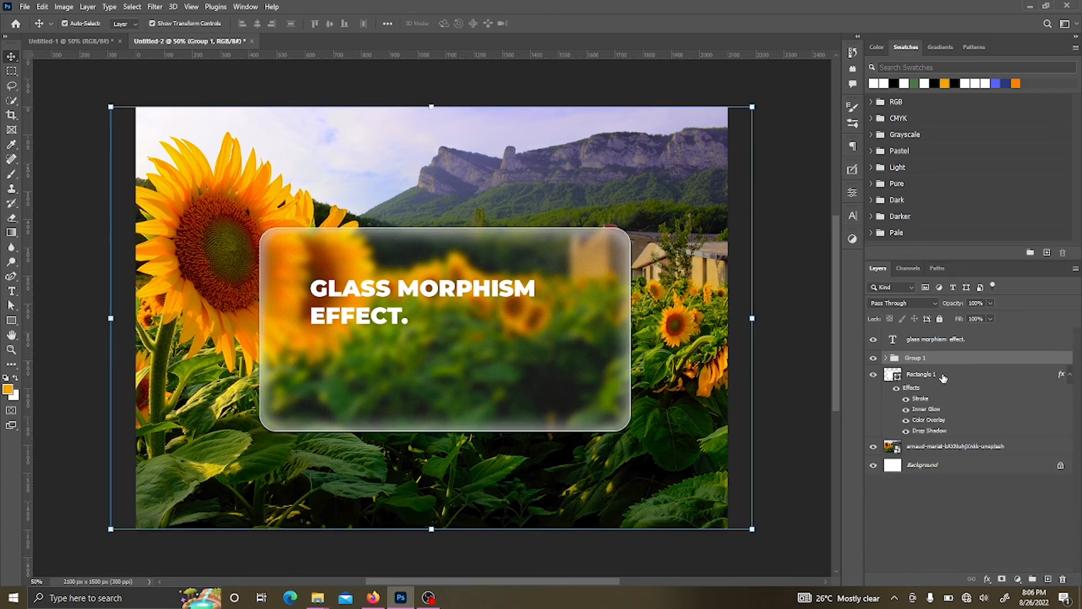
Move the original rectangle layer above the card group in the layer stack
{"action": "left_click", "coordinate": [942, 376]}
{"action": "left_click_drag", "start_coordinate": [921, 373], "coordinate": [921, 350]}
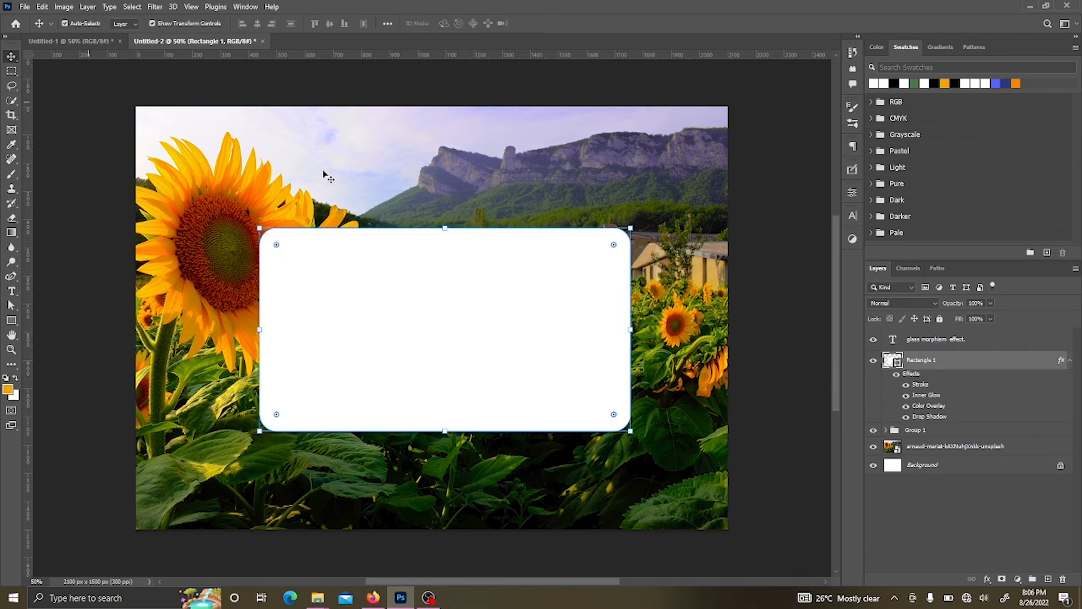
{"action": "left_click_drag", "start_coordinate": [433, 300], "coordinate": [433, 399]}
{"action": "key", "text": "ctrl+z"}
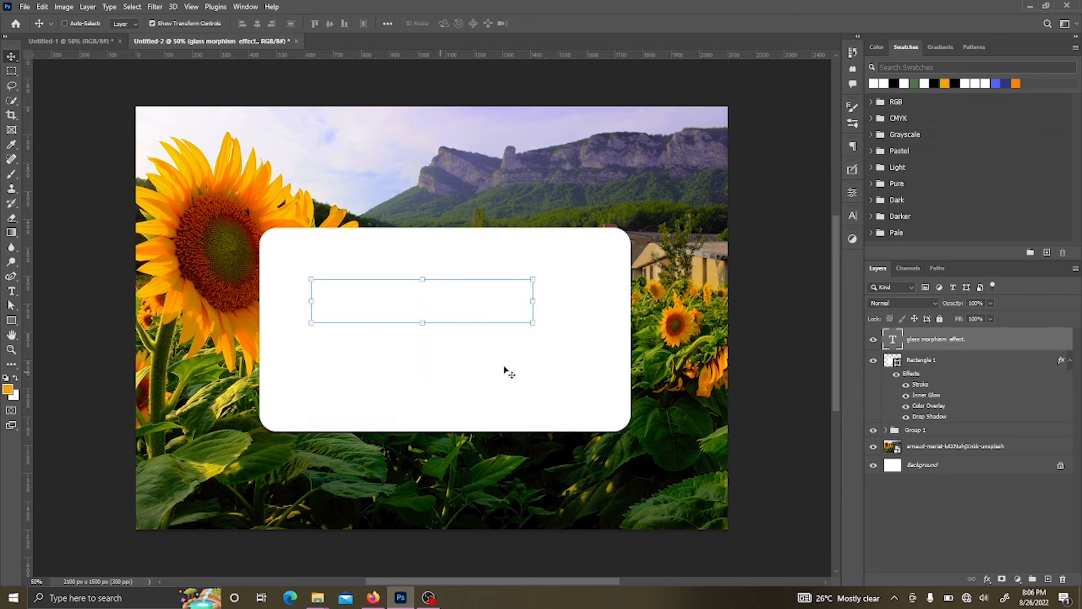
Move the white rectangle below the card and squash it to about 19% of its height, forming a thin full-width bar
{"action": "left_click", "coordinate": [922, 362]}
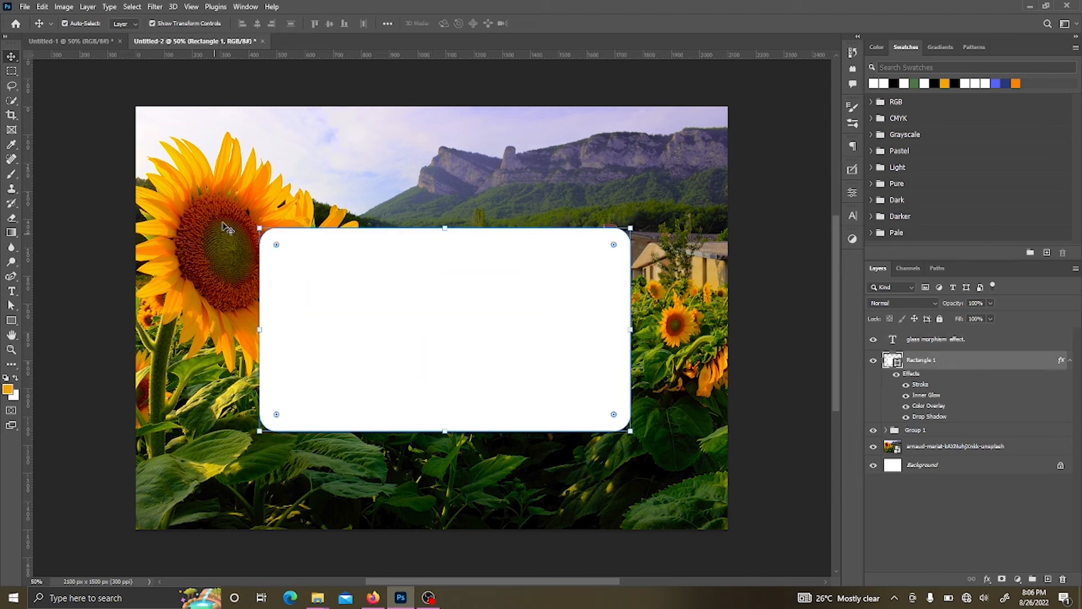
{"action": "left_click_drag", "start_coordinate": [520, 238], "coordinate": [518, 397]}
{"action": "scroll", "coordinate": [502, 480], "scroll_direction": "down", "scroll_amount": 3}
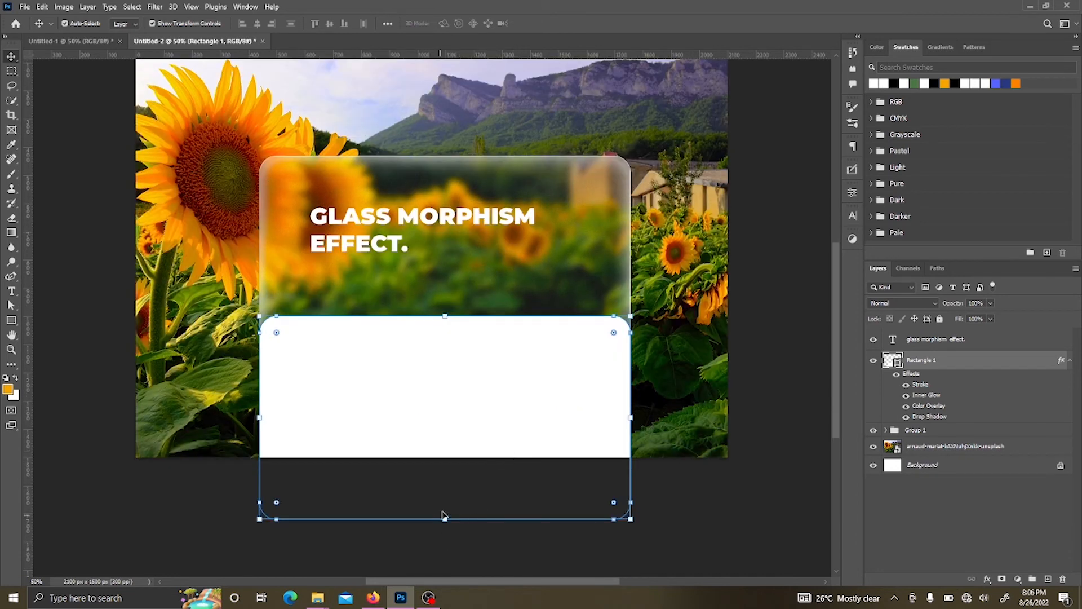
{"action": "left_click_drag", "start_coordinate": [444, 518], "coordinate": [443, 406]}
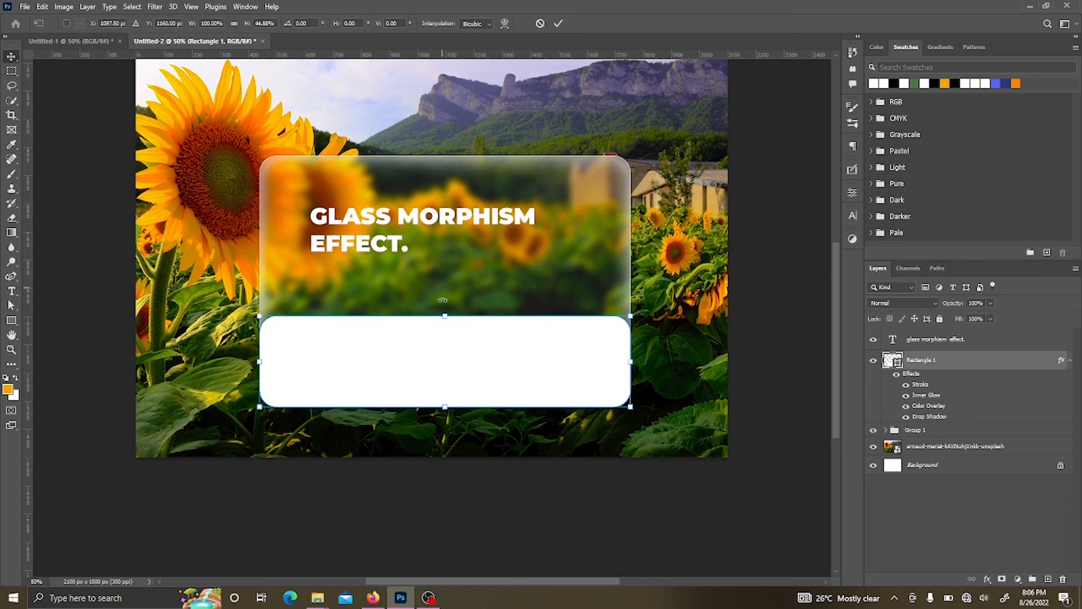
{"action": "left_click_drag", "start_coordinate": [446, 315], "coordinate": [467, 403]}
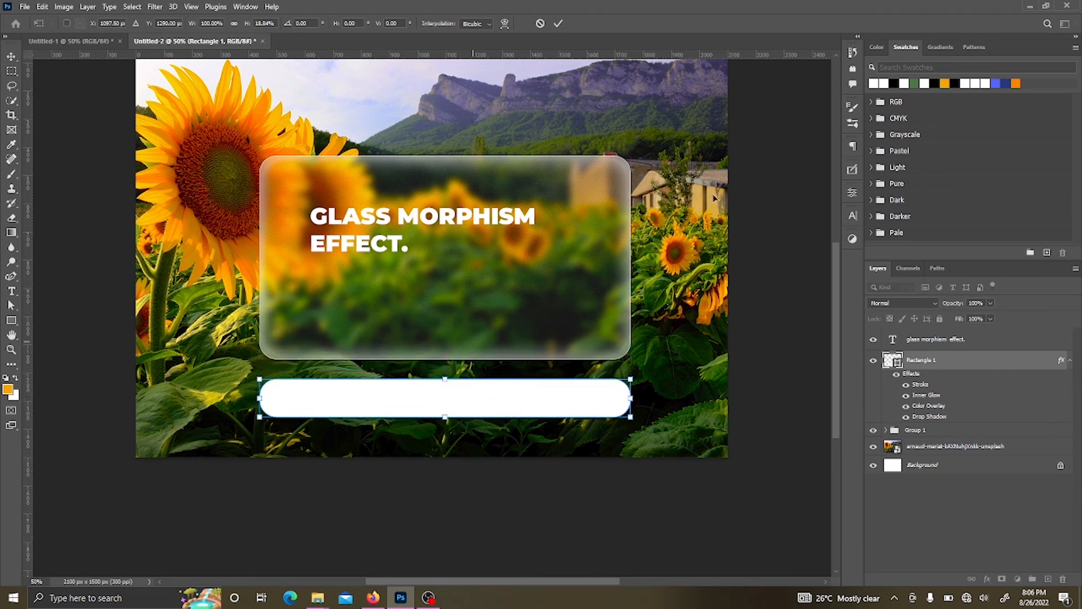
{"action": "left_click", "coordinate": [558, 24]}
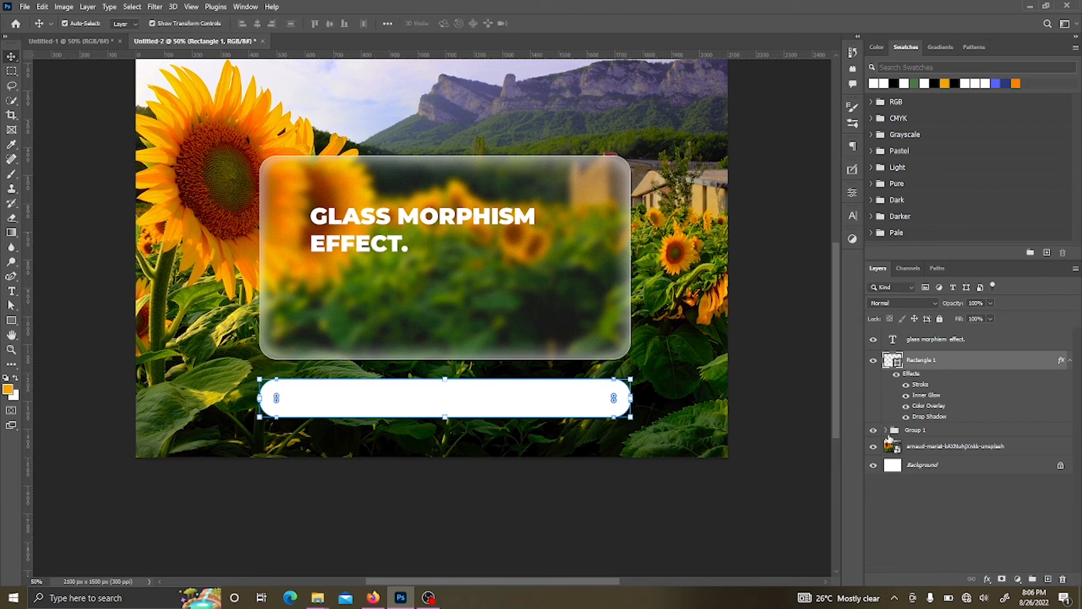
Duplicate the blurred photo copy from the group to above the bar's rectangle and clip it to that rectangle
{"action": "left_click", "coordinate": [886, 430]}
{"action": "left_click", "coordinate": [927, 447]}
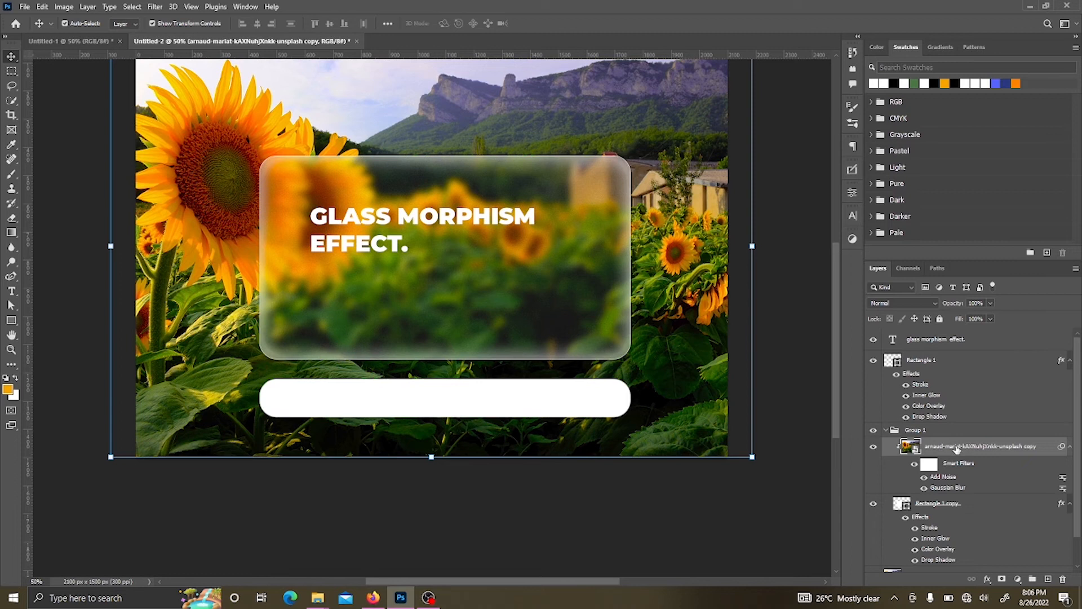
{"action": "left_click_drag", "start_coordinate": [957, 447], "coordinate": [946, 352]}
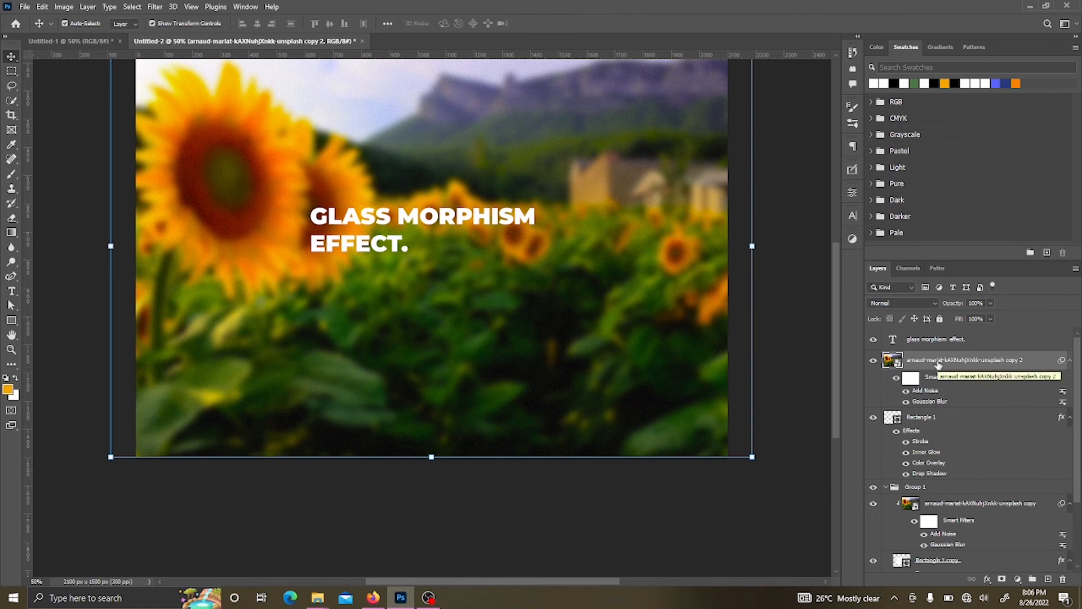
{"action": "right_click", "coordinate": [938, 365]}
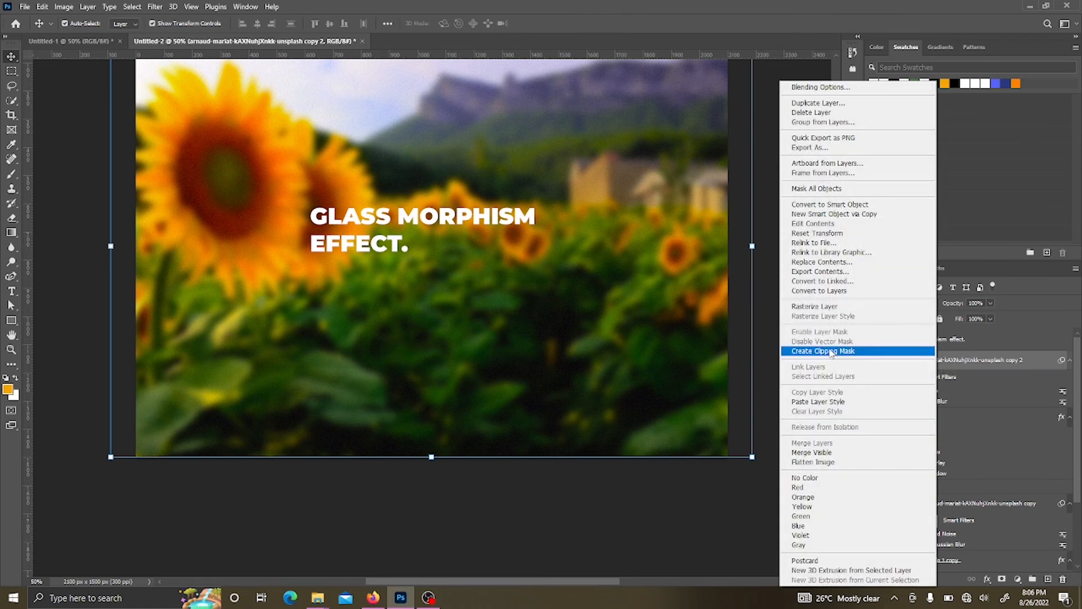
{"action": "left_click", "coordinate": [831, 351]}
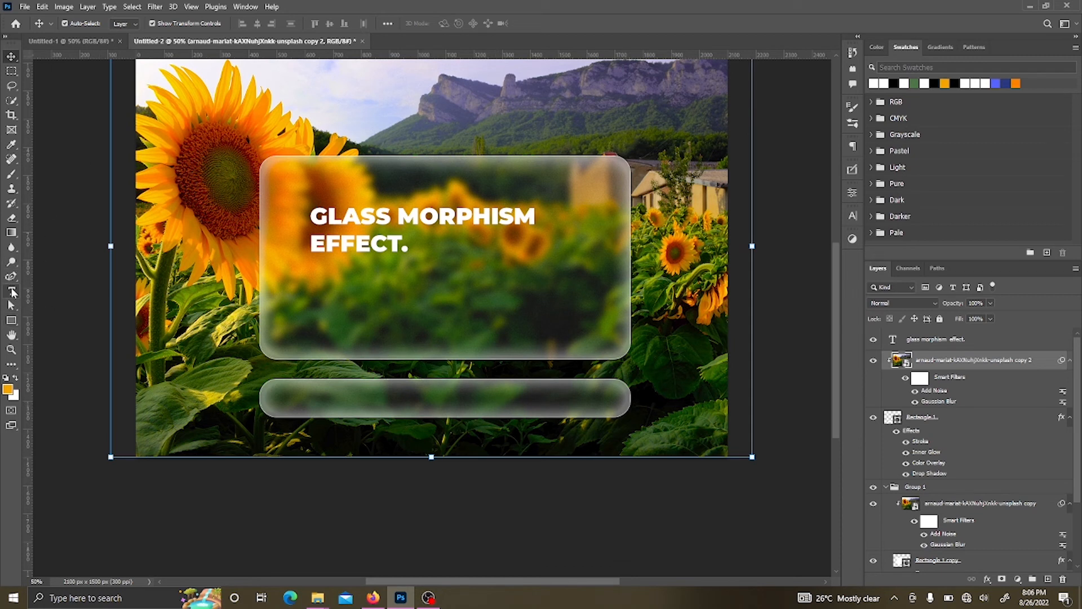
Add the text "KHALAQ CONCEPTS" on the lower glass bar and set its font size to 10 pt
{"action": "left_click", "coordinate": [12, 291]}
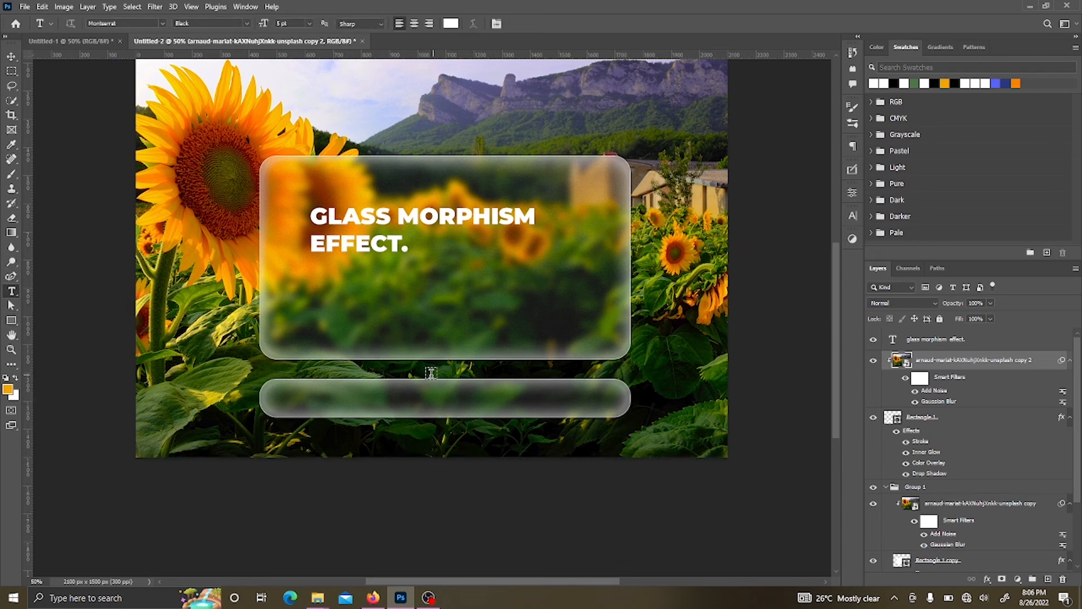
{"action": "left_click", "coordinate": [451, 399]}
{"action": "type", "text": "KHALAQ CONCE"}
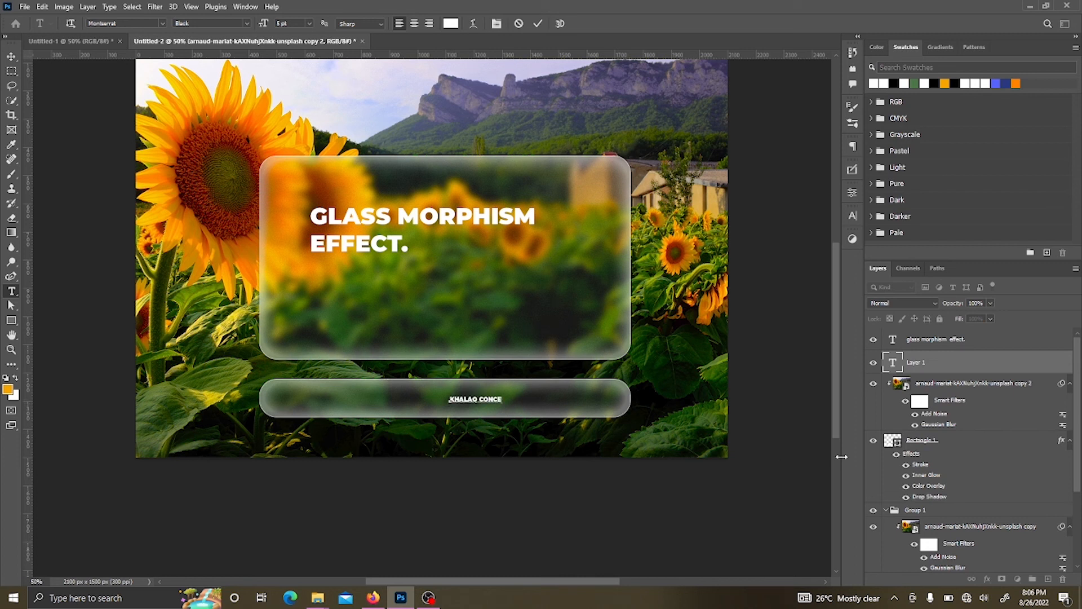
{"action": "key", "text": "ctrl+a"}
{"action": "left_click_drag", "start_coordinate": [263, 24], "coordinate": [267, 24]}
{"action": "key", "text": "BackSpace"}
{"action": "type", "text": "10"}
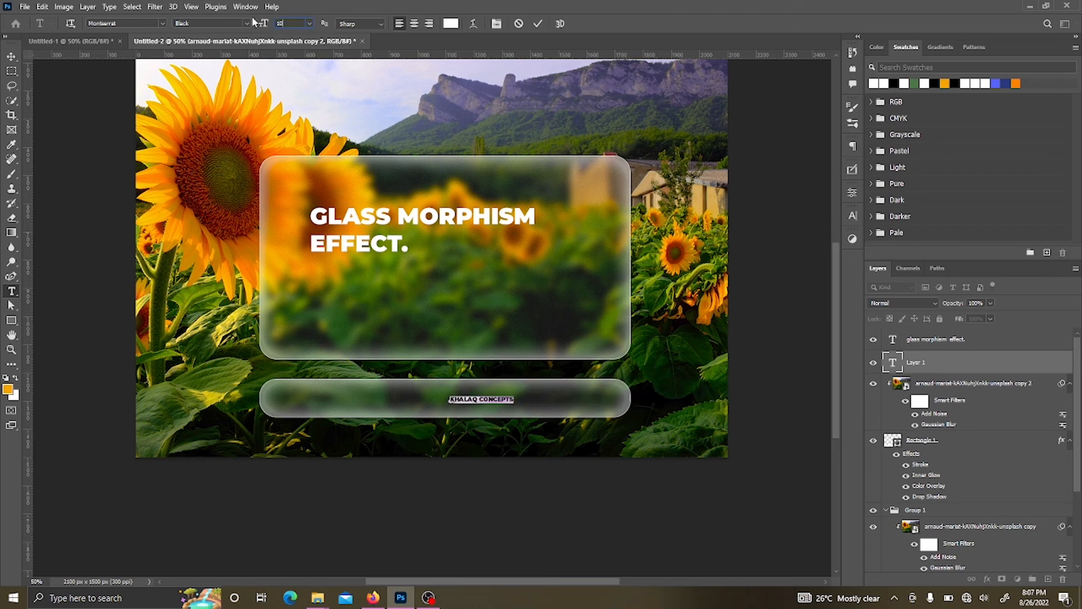
{"action": "key", "text": "Return"}
{"action": "left_click", "coordinate": [537, 23]}
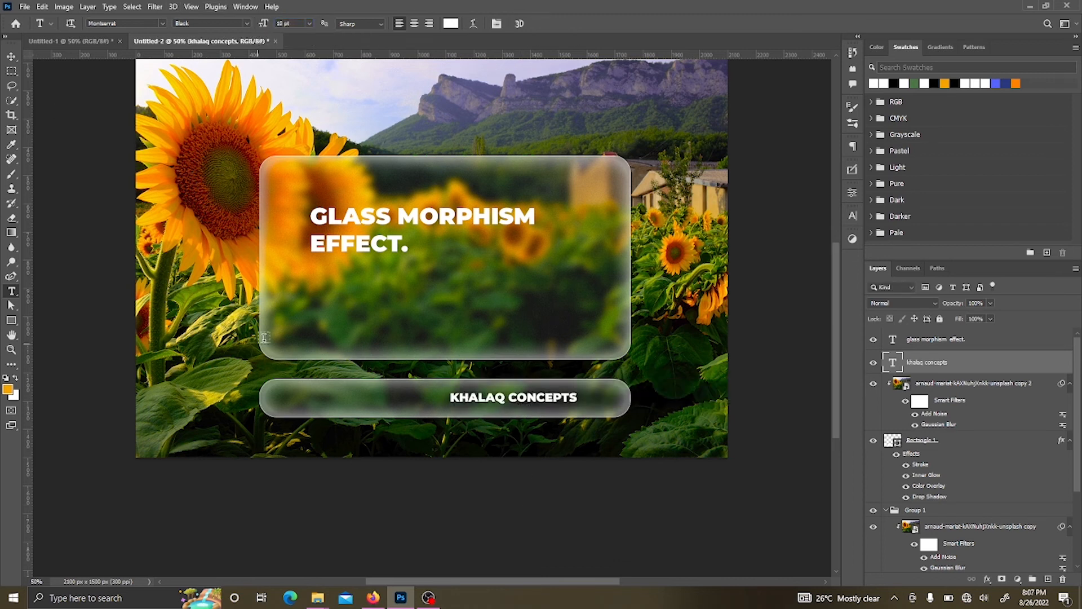
Add Instagram, Facebook and Twitter icons on the lower bar as the text "qed" in the Social Media Circled font
{"action": "left_click", "coordinate": [296, 397]}
{"action": "type", "text": "QED"}
{"action": "key", "text": "ctrl+a"}
{"action": "left_click", "coordinate": [163, 24]}
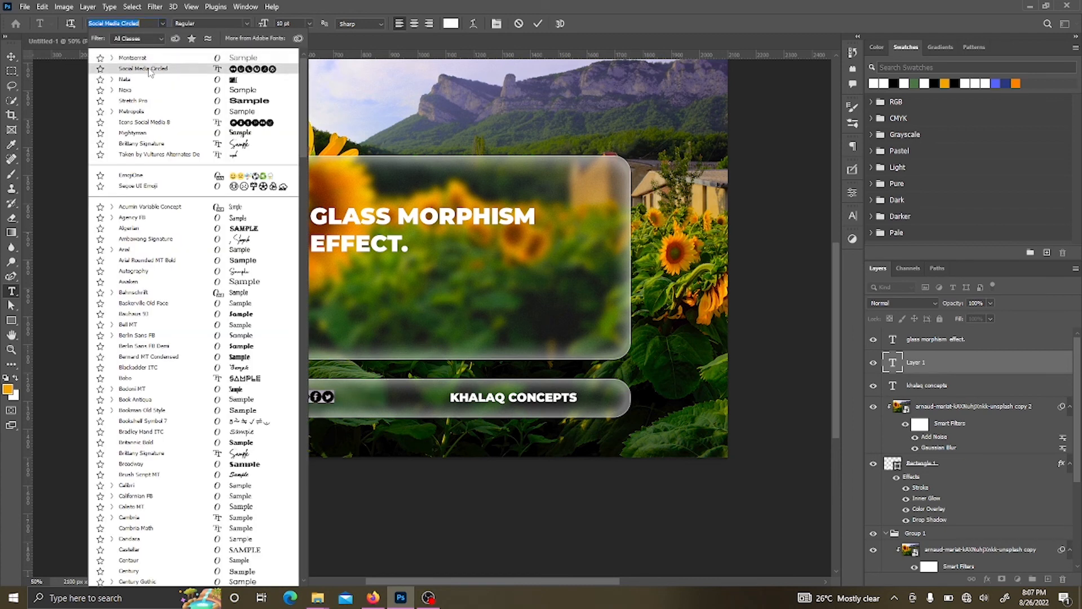
{"action": "left_click", "coordinate": [135, 70]}
{"action": "key", "text": "ctrl+Return"}
Enlarge the row of social media icons to nearly fill the lower bar's height
{"action": "key", "text": "ctrl+t"}
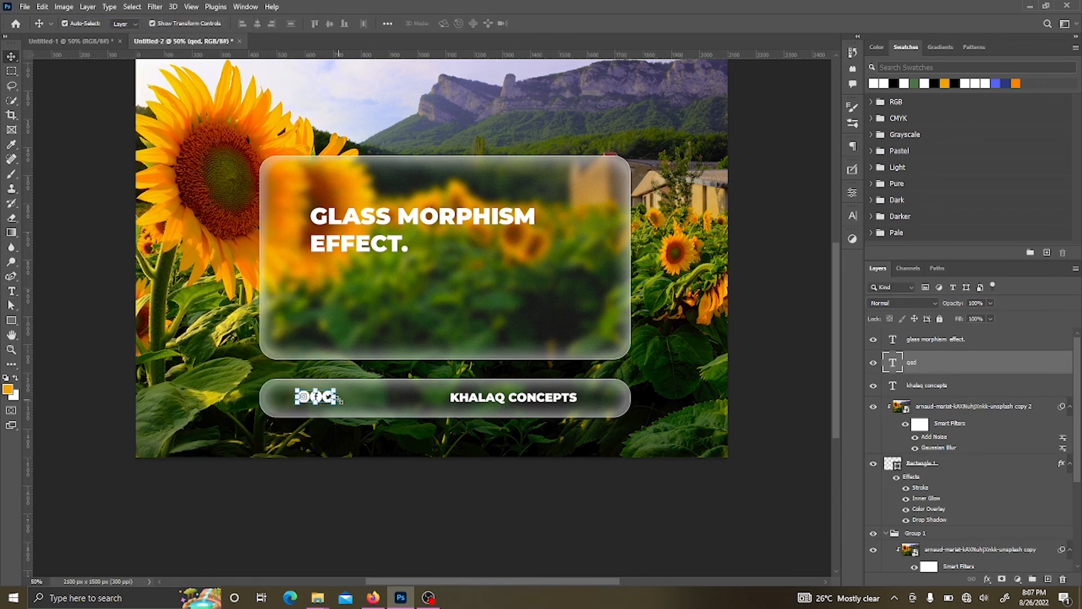
{"action": "left_click_drag", "start_coordinate": [336, 396], "coordinate": [372, 399]}
{"action": "left_click", "coordinate": [558, 23]}
Reposition "KHALAQ CONCEPTS" and the social media icons as a balanced row on the lower bar, starting level with the title's first letter
{"action": "left_click_drag", "start_coordinate": [526, 398], "coordinate": [497, 398]}
{"action": "left_click_drag", "start_coordinate": [346, 402], "coordinate": [359, 402]}
{"action": "left_click_drag", "start_coordinate": [490, 400], "coordinate": [491, 400]}
{"action": "left_click", "coordinate": [412, 436]}
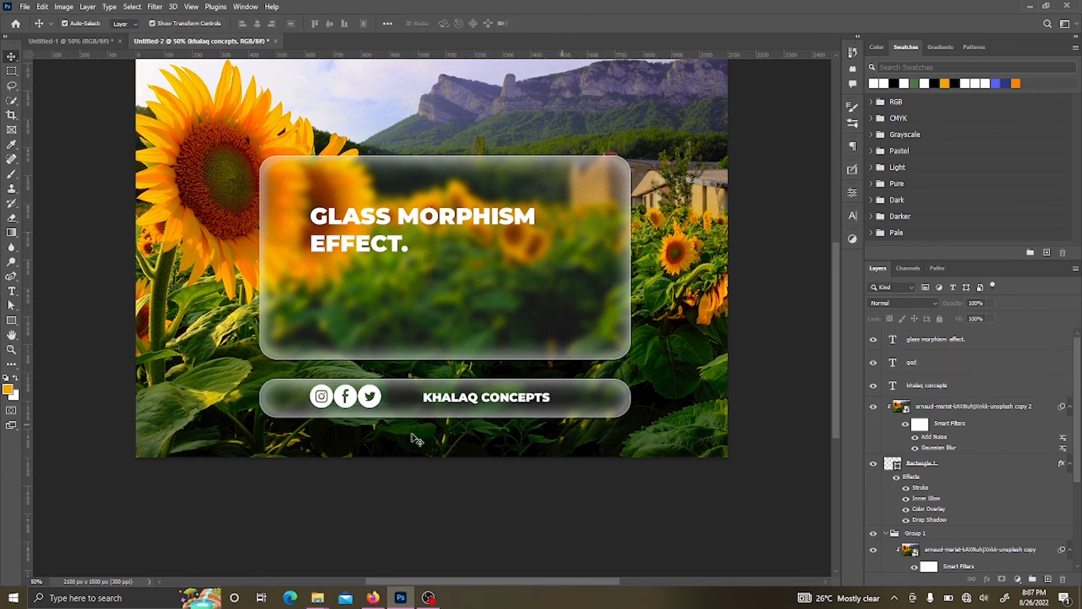
{"action": "left_click", "coordinate": [343, 397]}
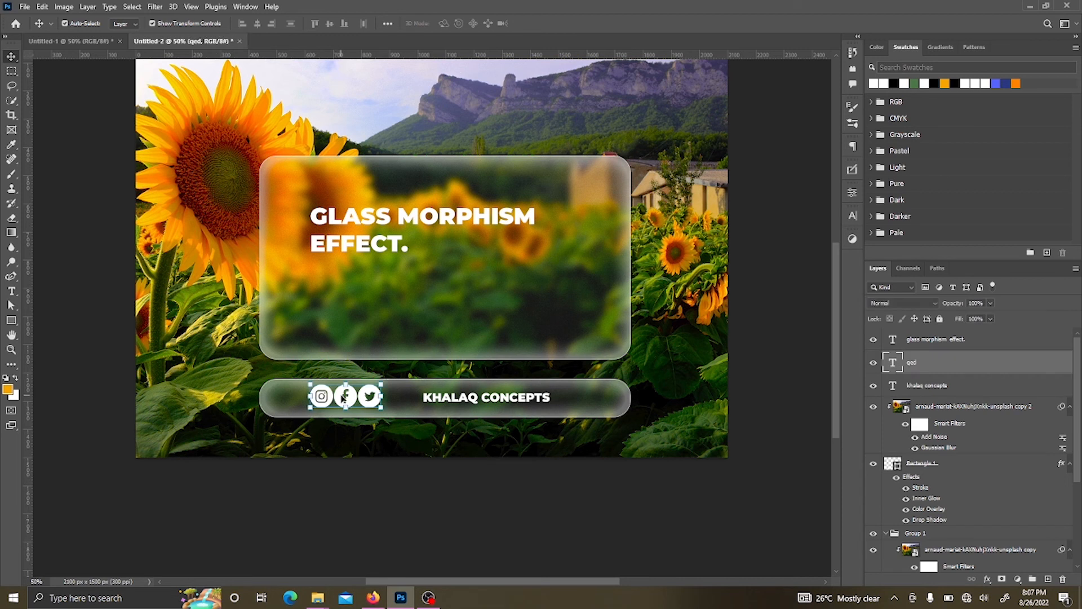
Set the blend mode of the social media icons on the lower bar to Overlay
{"action": "left_click", "coordinate": [927, 304]}
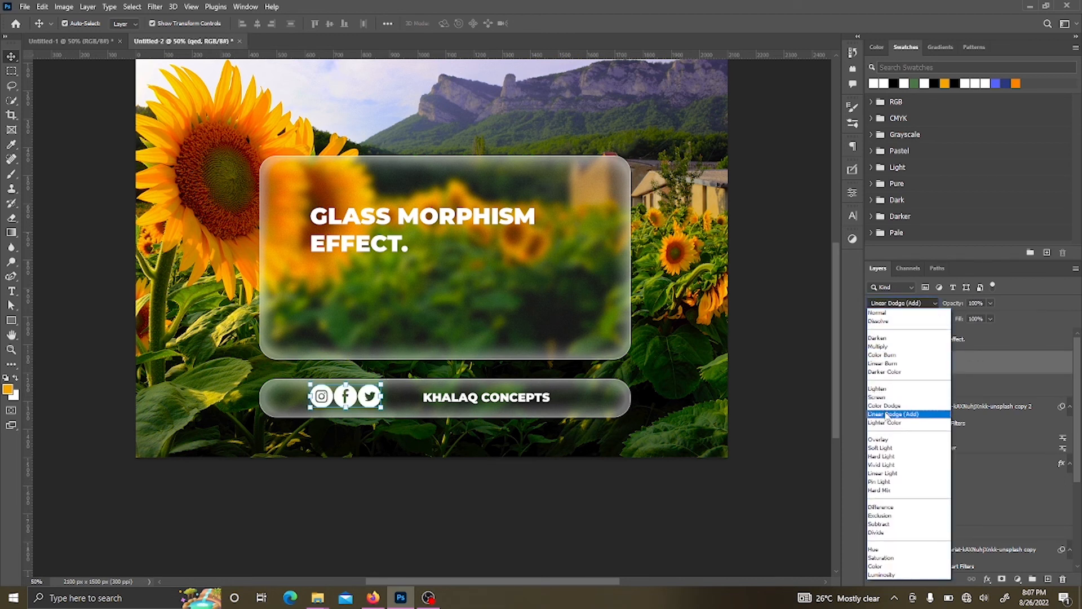
{"action": "left_click", "coordinate": [888, 447]}
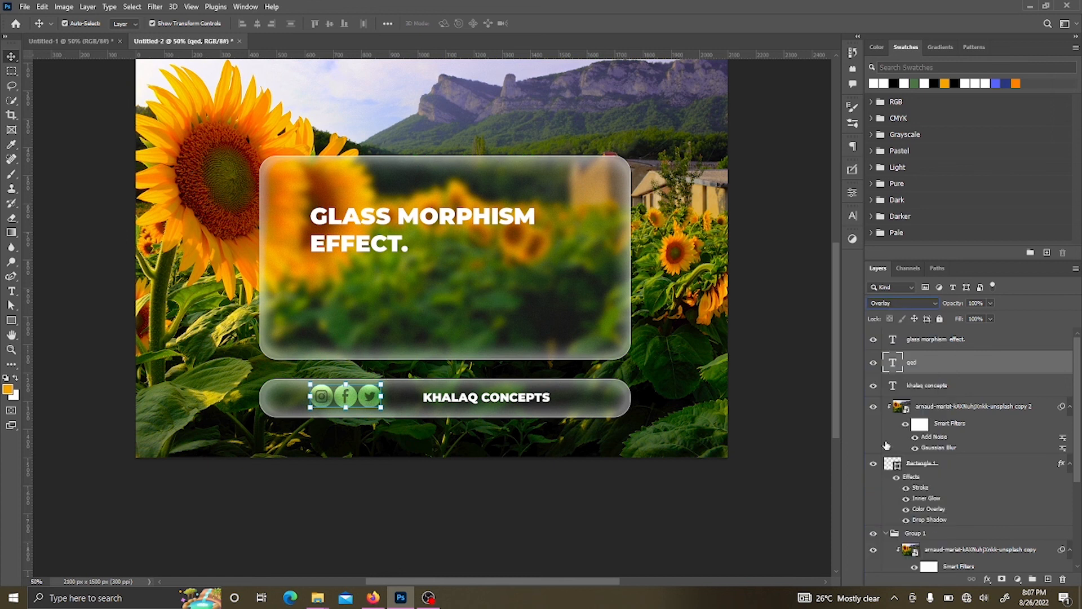
Set the "KHALAQ CONCEPTS" text to 80% opacity, try the Overlay blend mode on it, and return it to Normal
{"action": "left_click", "coordinate": [463, 399]}
{"action": "left_click", "coordinate": [465, 399]}
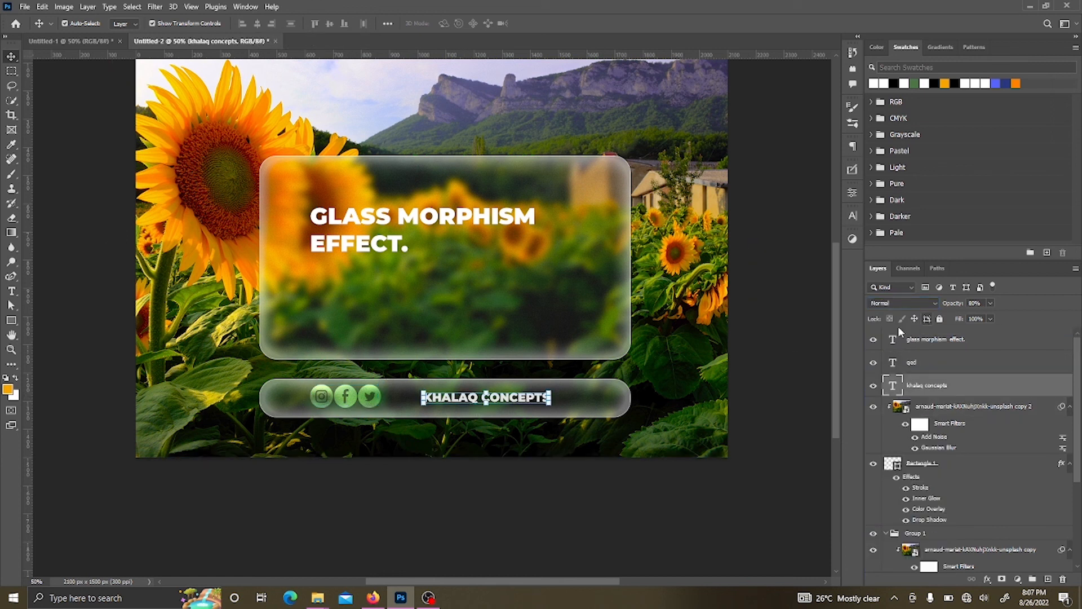
{"action": "left_click", "coordinate": [672, 385]}
{"action": "left_click", "coordinate": [475, 402]}
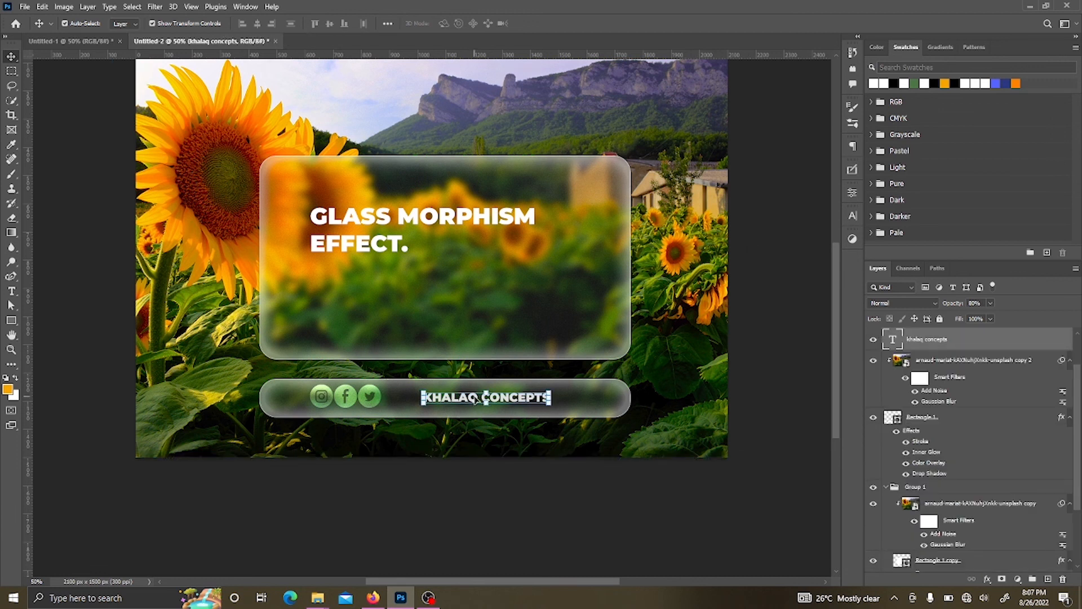
{"action": "left_click", "coordinate": [922, 307]}
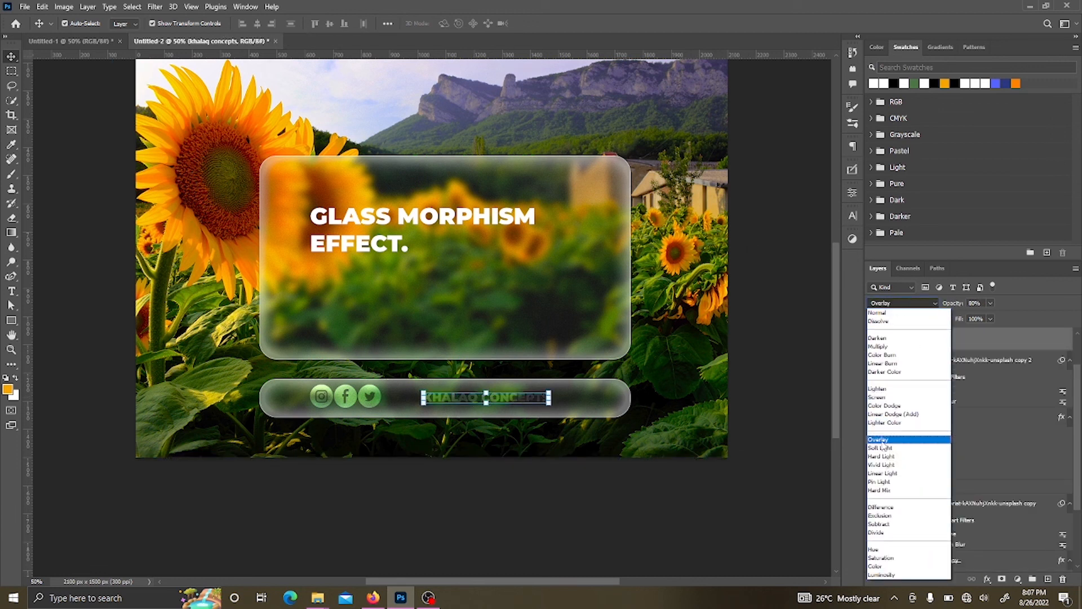
{"action": "left_click", "coordinate": [883, 313]}
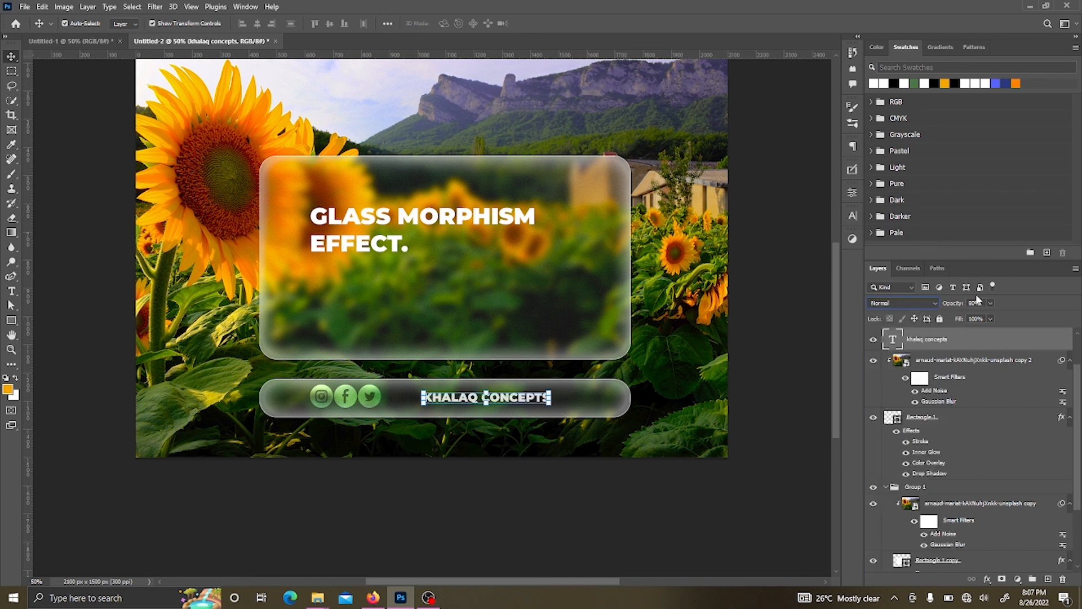